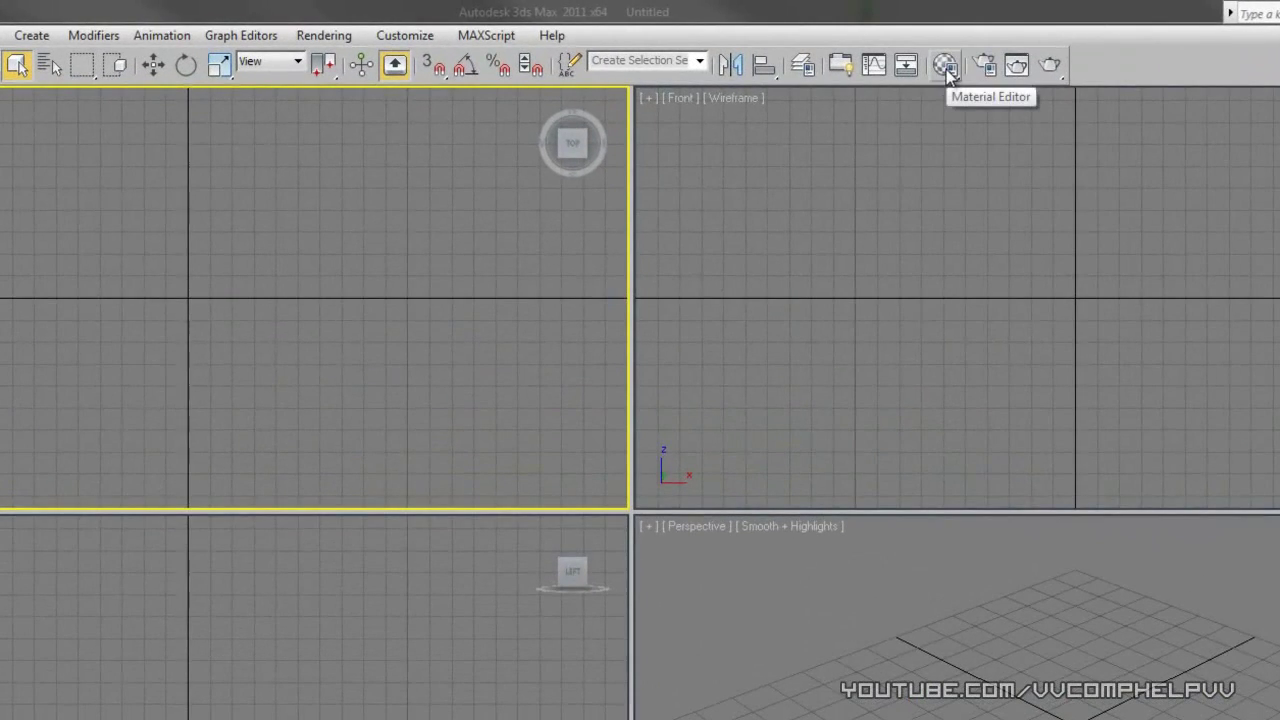
# Open the Material Editor with M and move it to the left edge beside the viewports
pyautogui.click(946, 66)
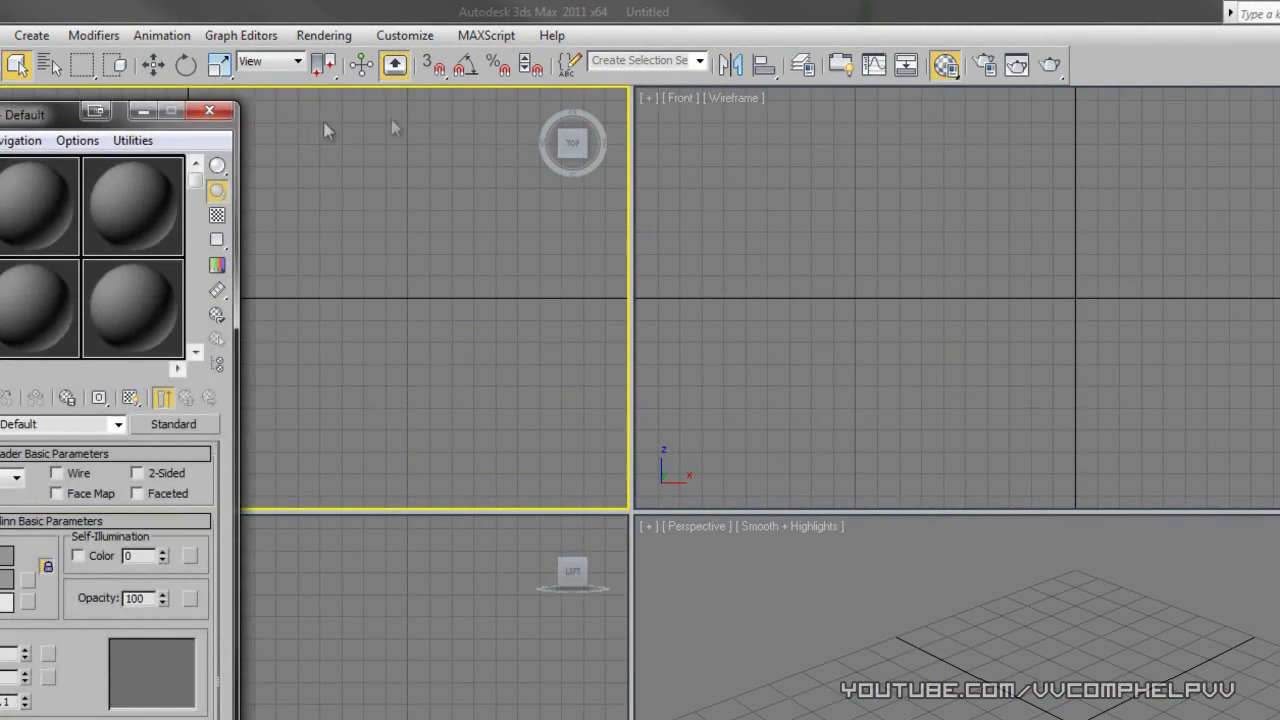
pyautogui.click(214, 112)
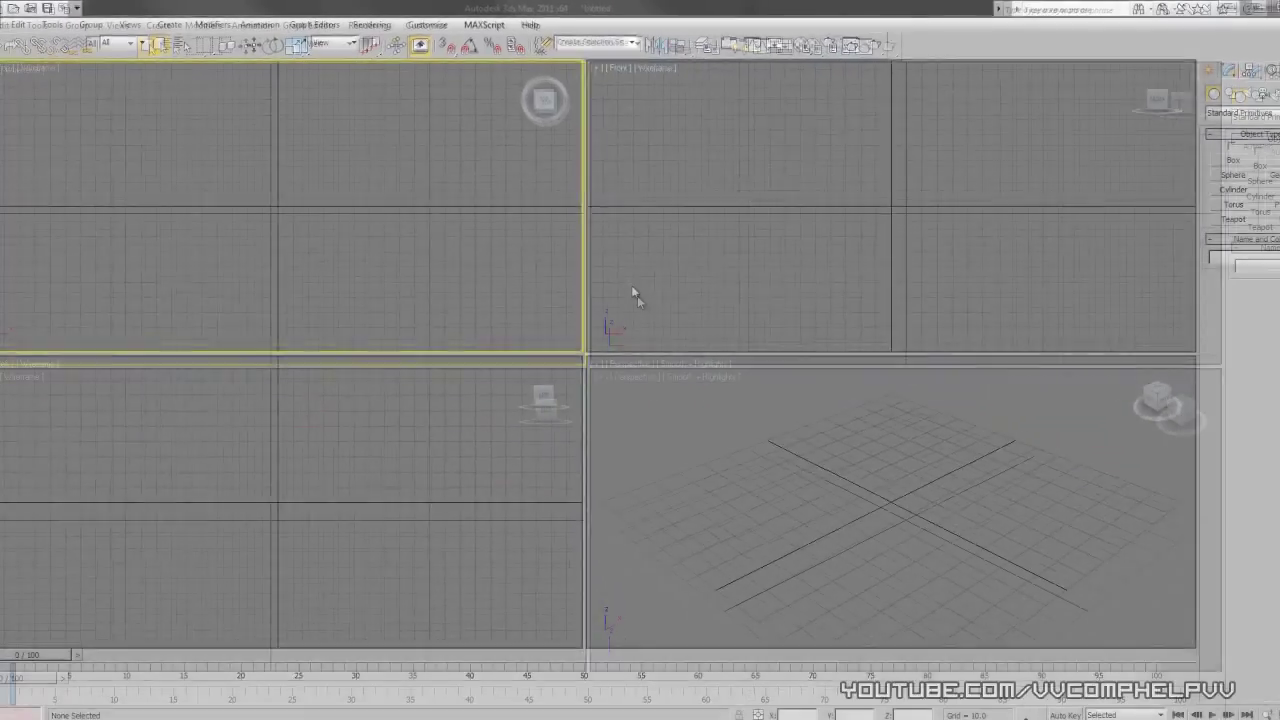
pyautogui.press('m')
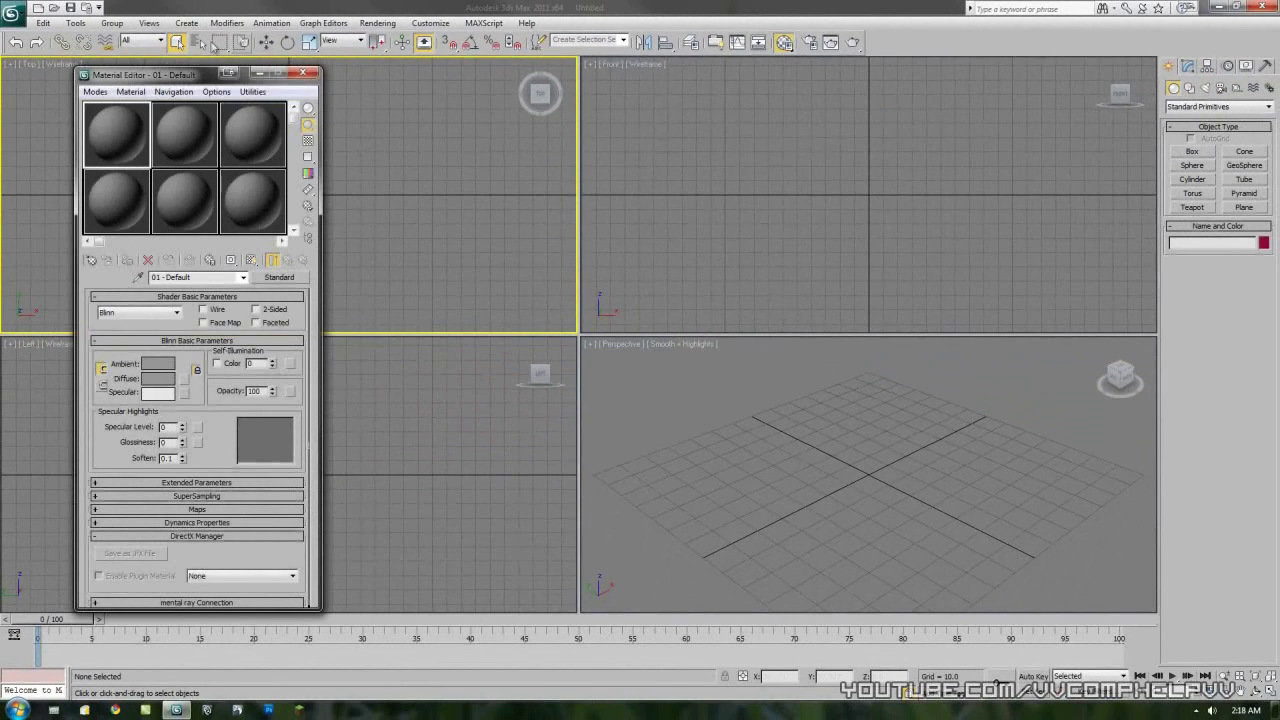
pyautogui.moveTo(175, 80); pyautogui.dragTo(119, 91)
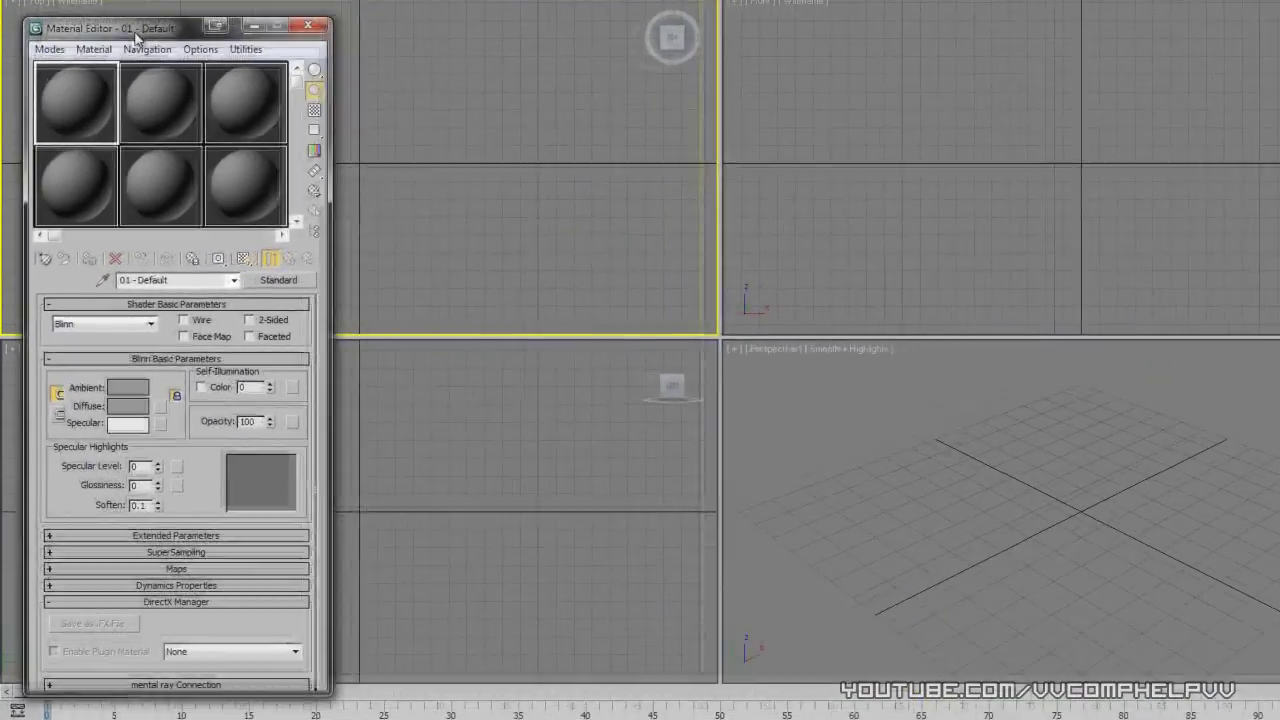
pyautogui.click(50, 34)
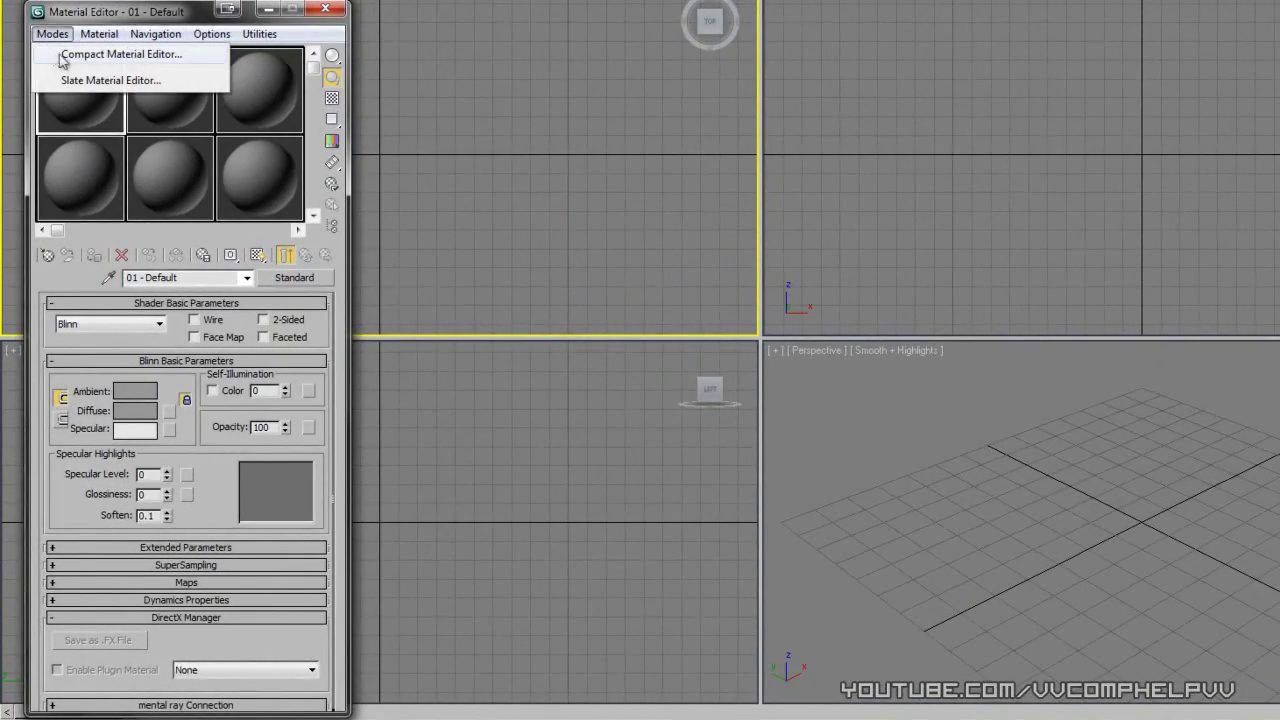
pyautogui.click(144, 84)
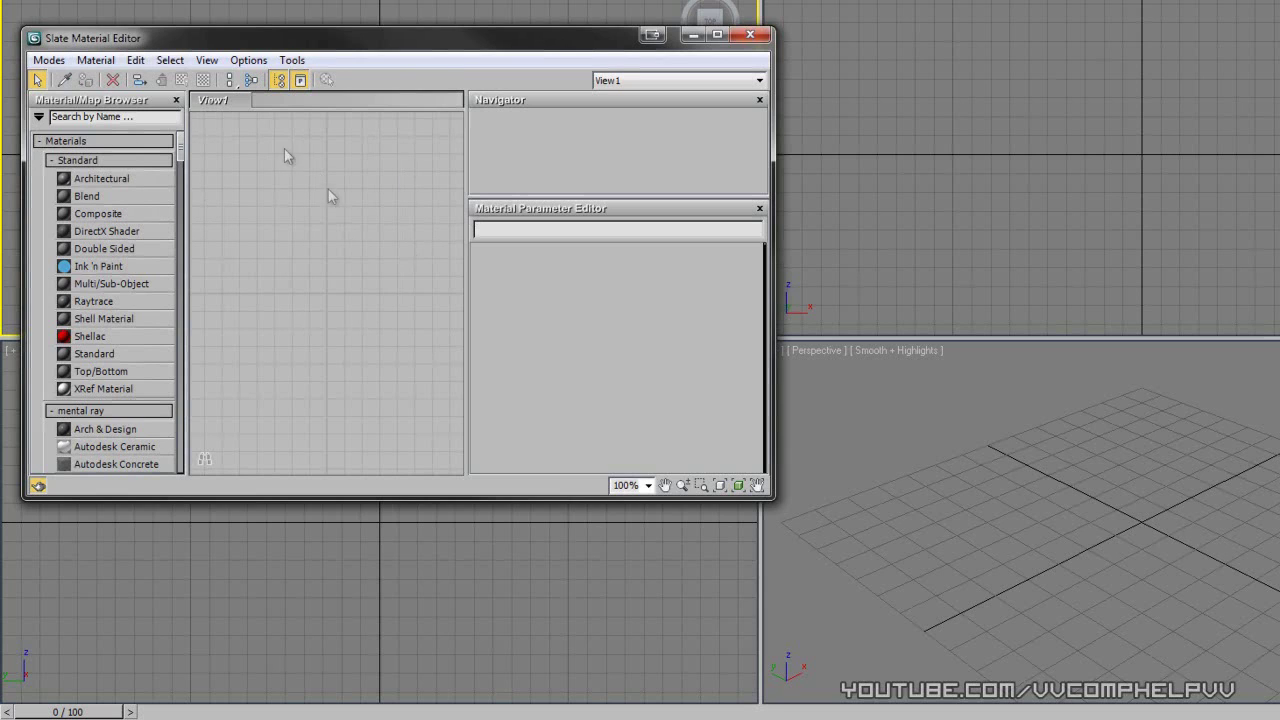
pyautogui.click(48, 61)
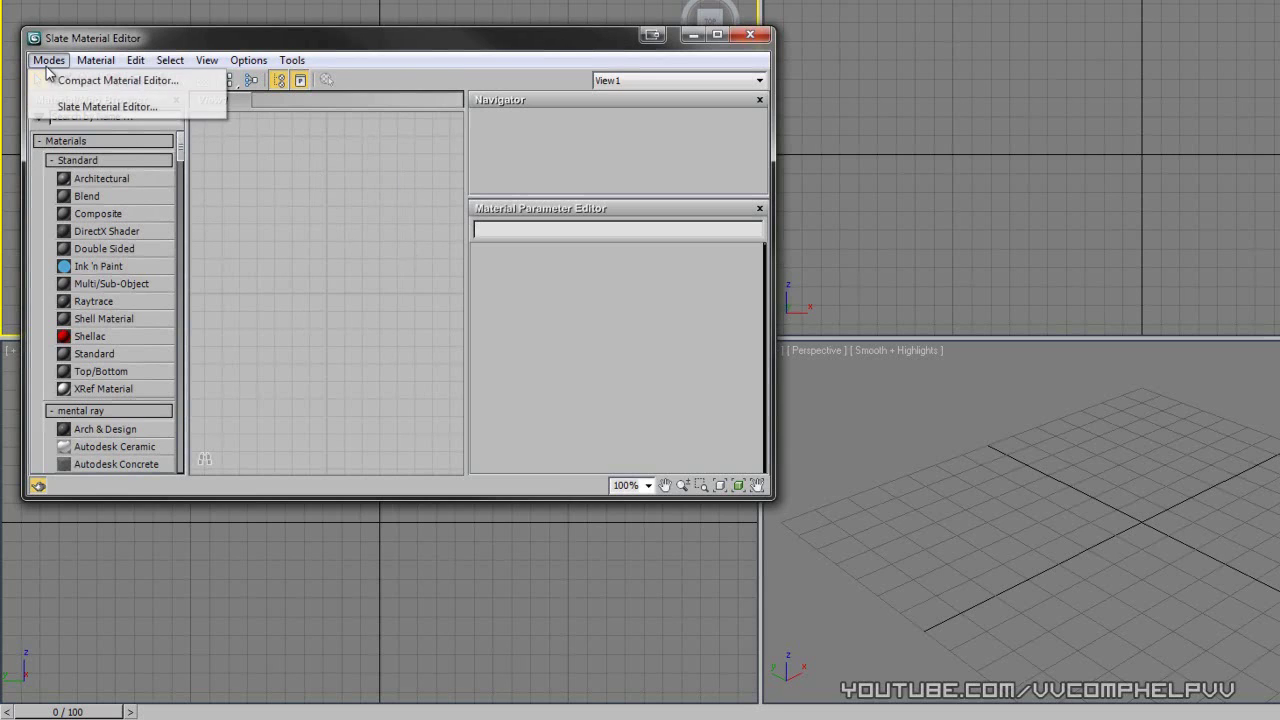
pyautogui.click(144, 84)
pyautogui.moveTo(195, 13); pyautogui.dragTo(201, 12)
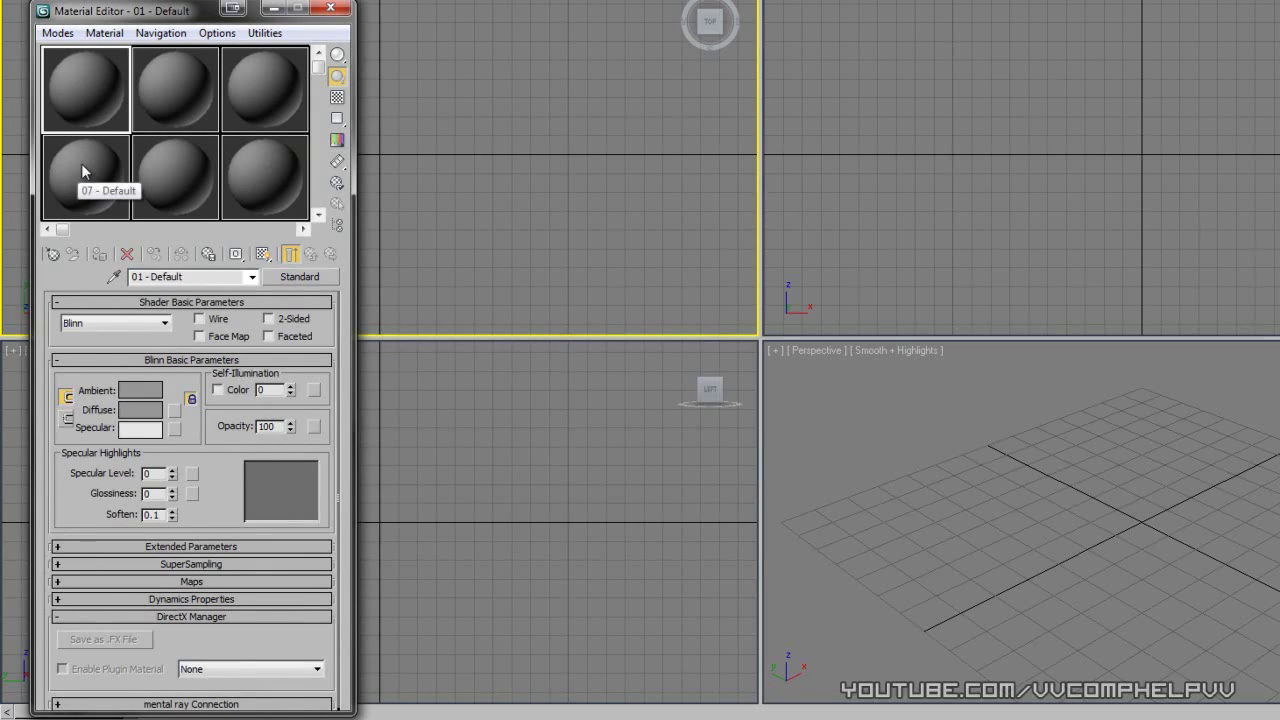
# Activate several sample slots in turn, up to 08 - Default, then reactivate the first slot
pyautogui.click(172, 95)
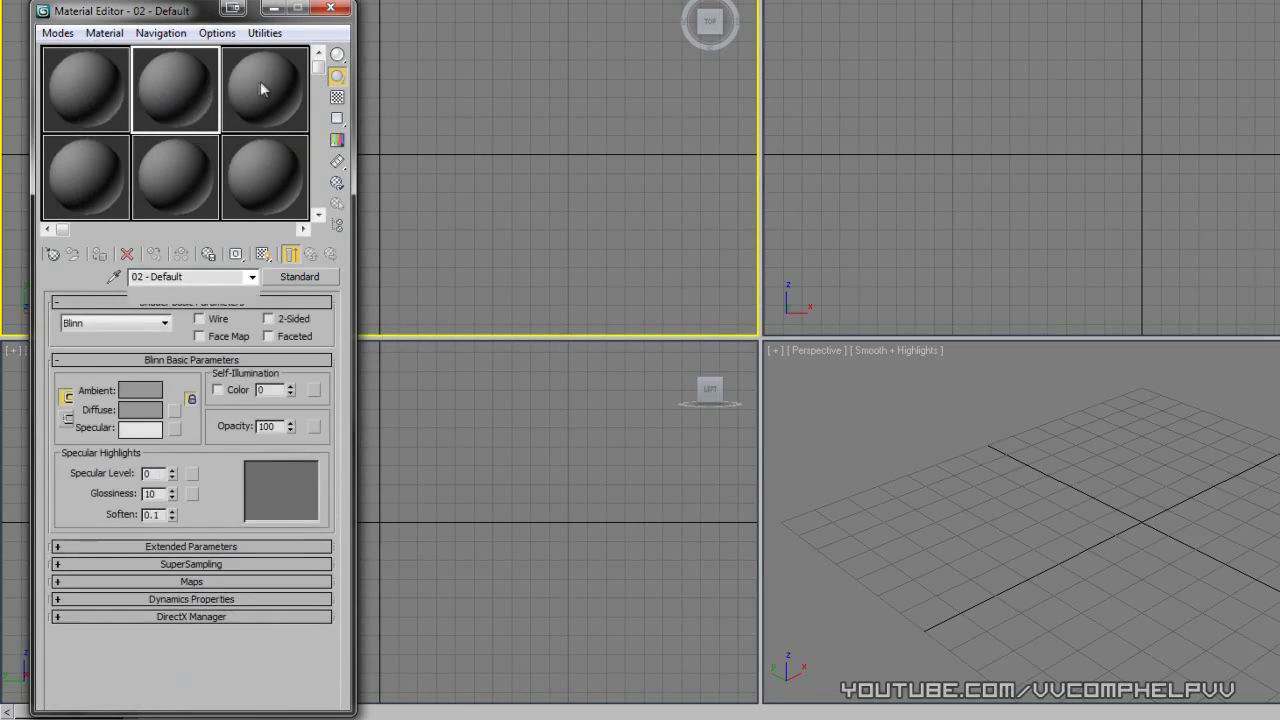
pyautogui.click(260, 85)
pyautogui.click(114, 180)
pyautogui.click(171, 176)
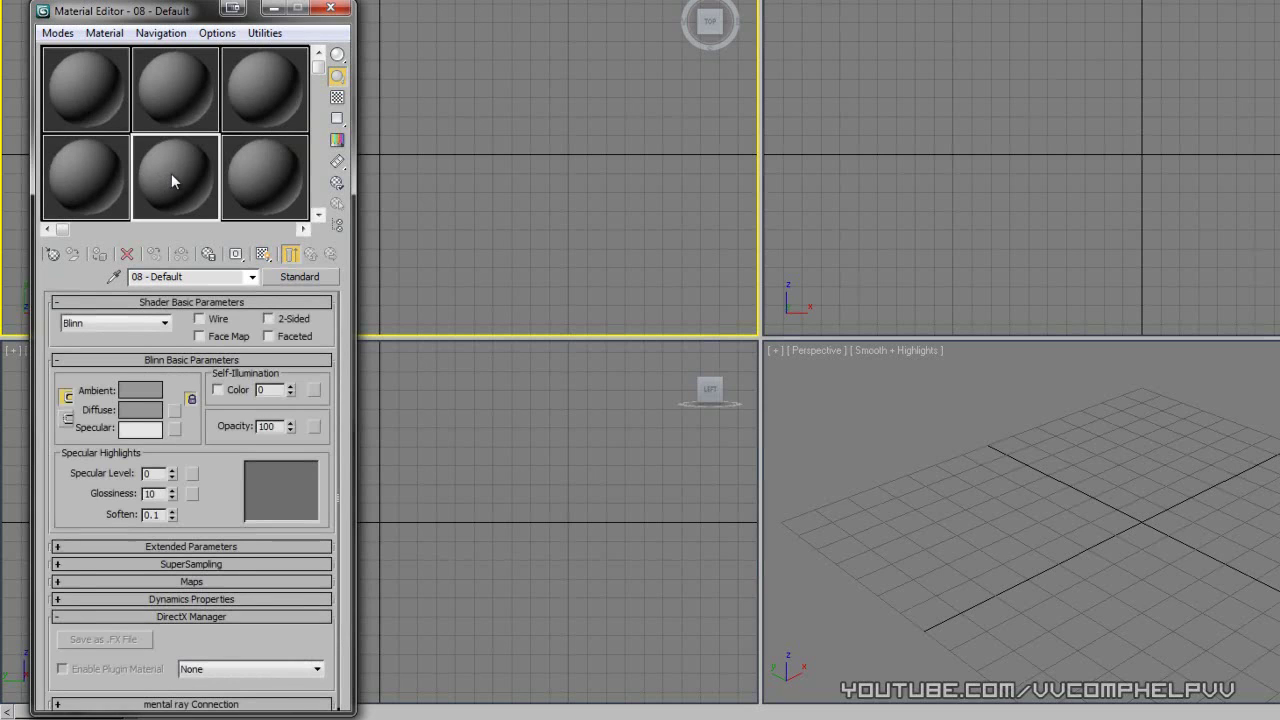
pyautogui.click(100, 73)
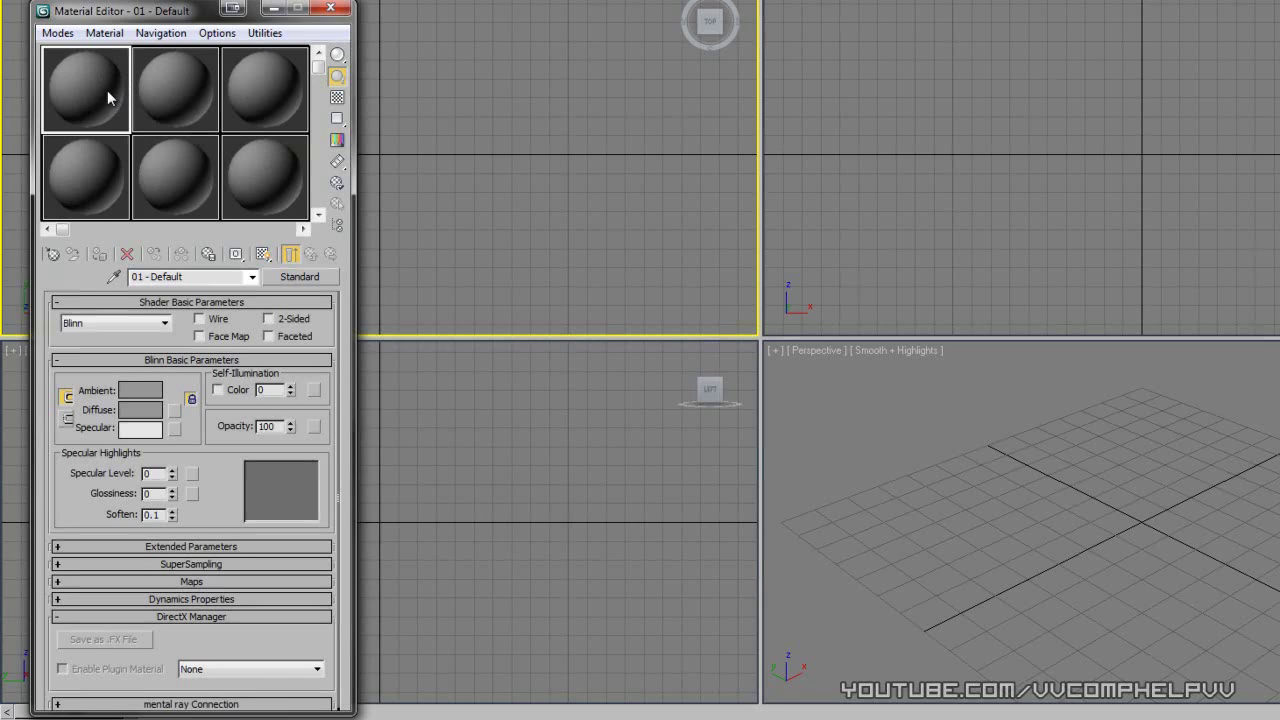
# Switch the sample slots to 5 X 3, magnify one, then settle on the 6 X 4 grid
pyautogui.rightClick(111, 97)
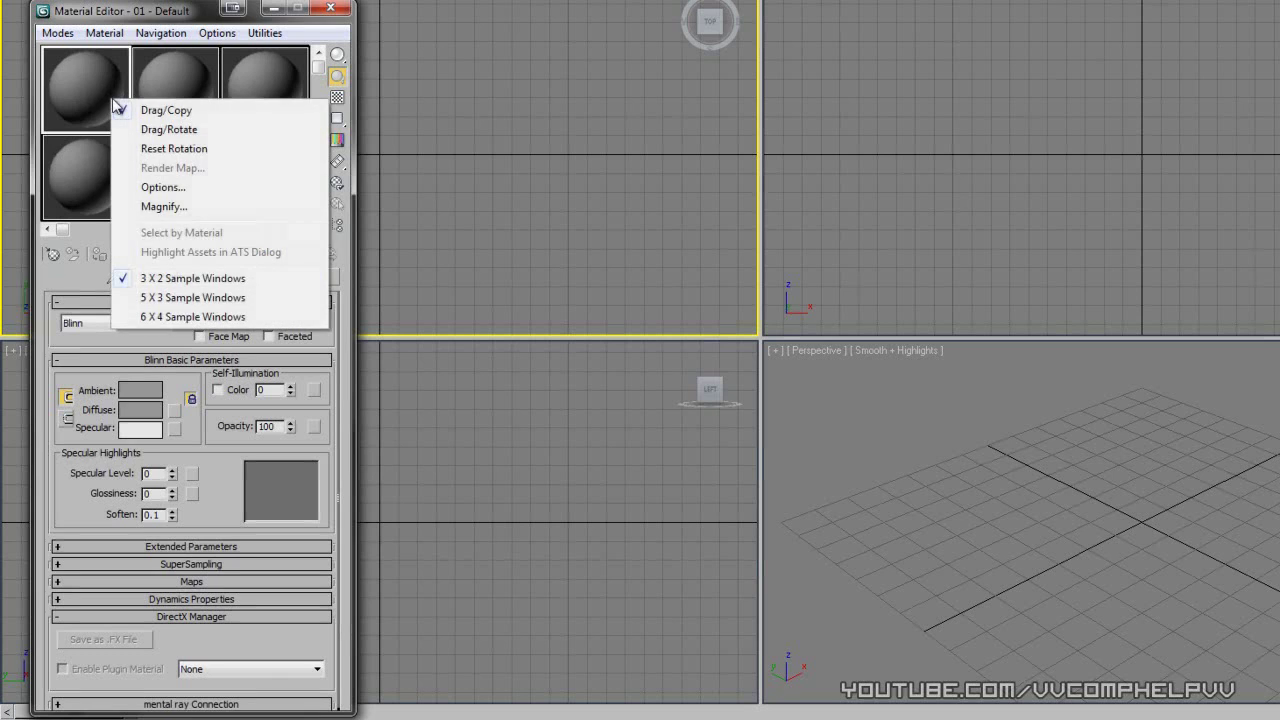
pyautogui.click(185, 297)
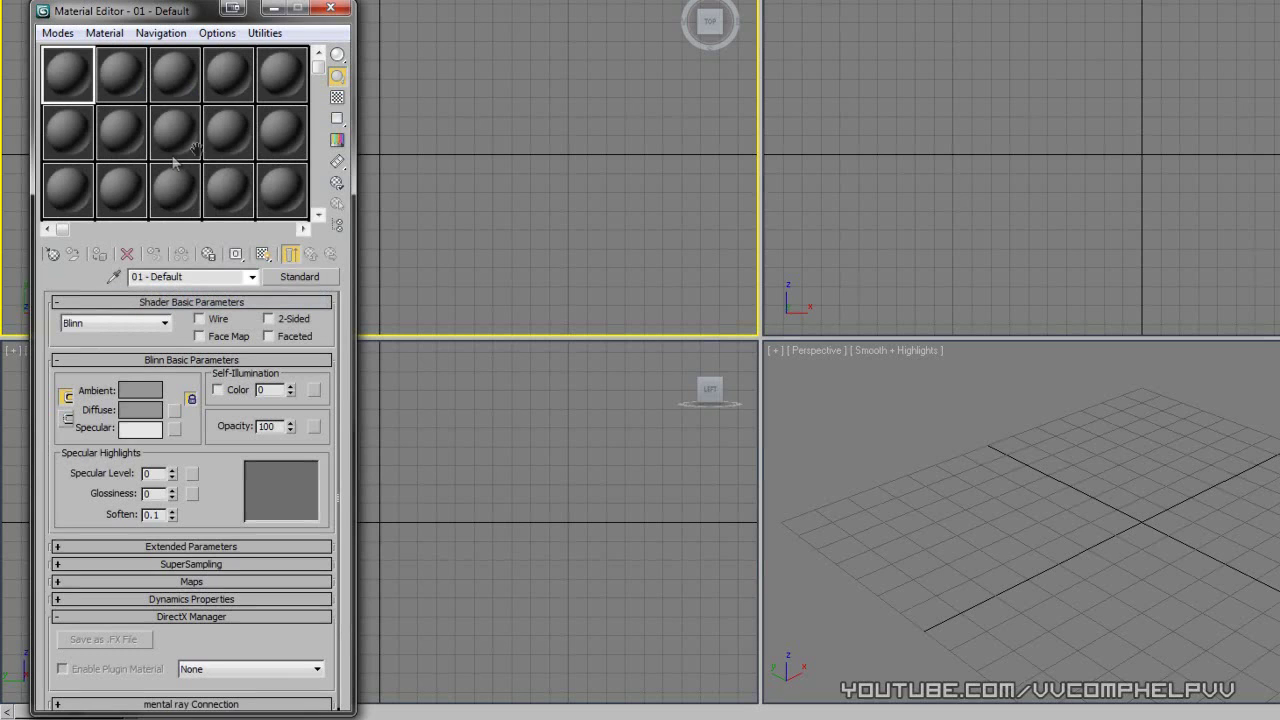
pyautogui.doubleClick(113, 82)
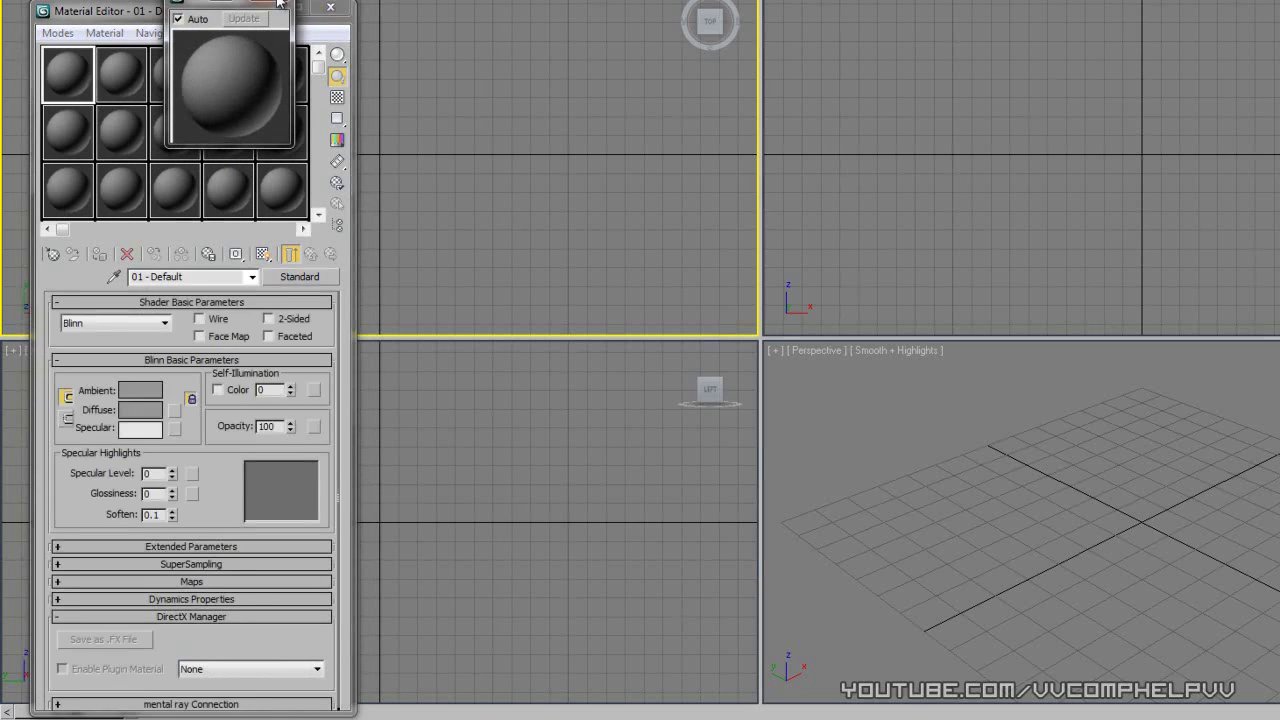
pyautogui.rightClick(80, 82)
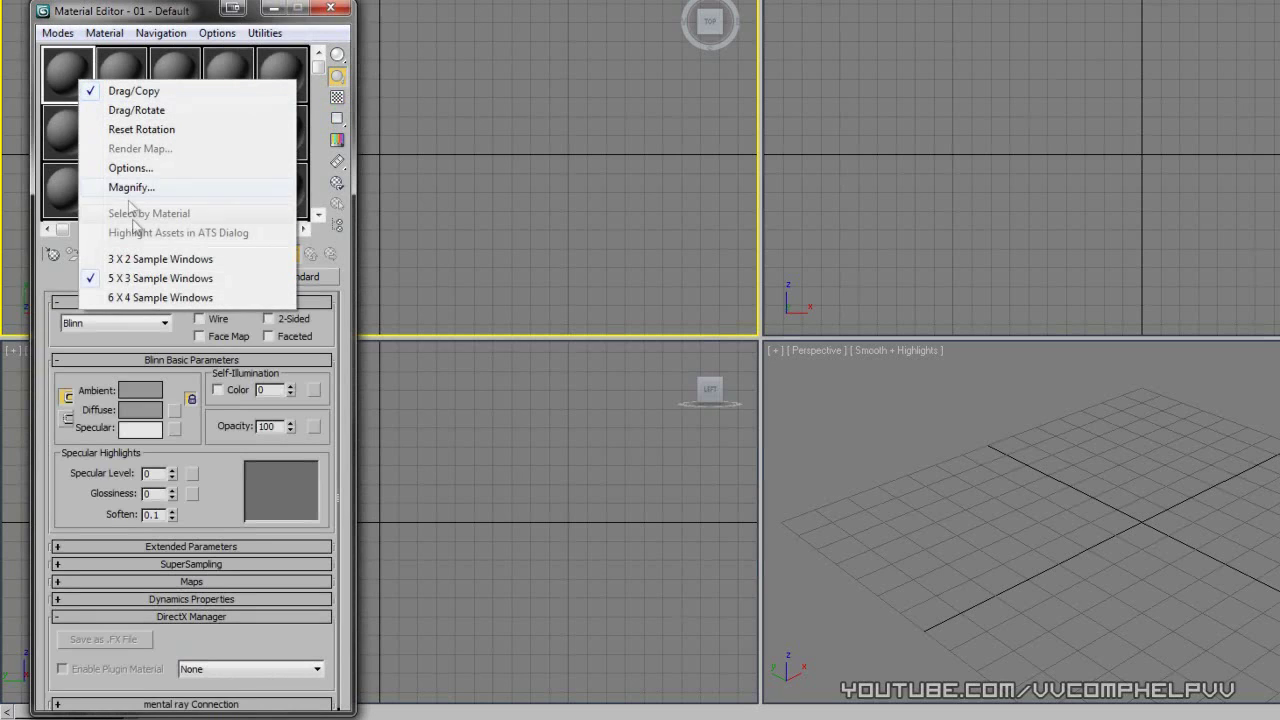
pyautogui.click(145, 298)
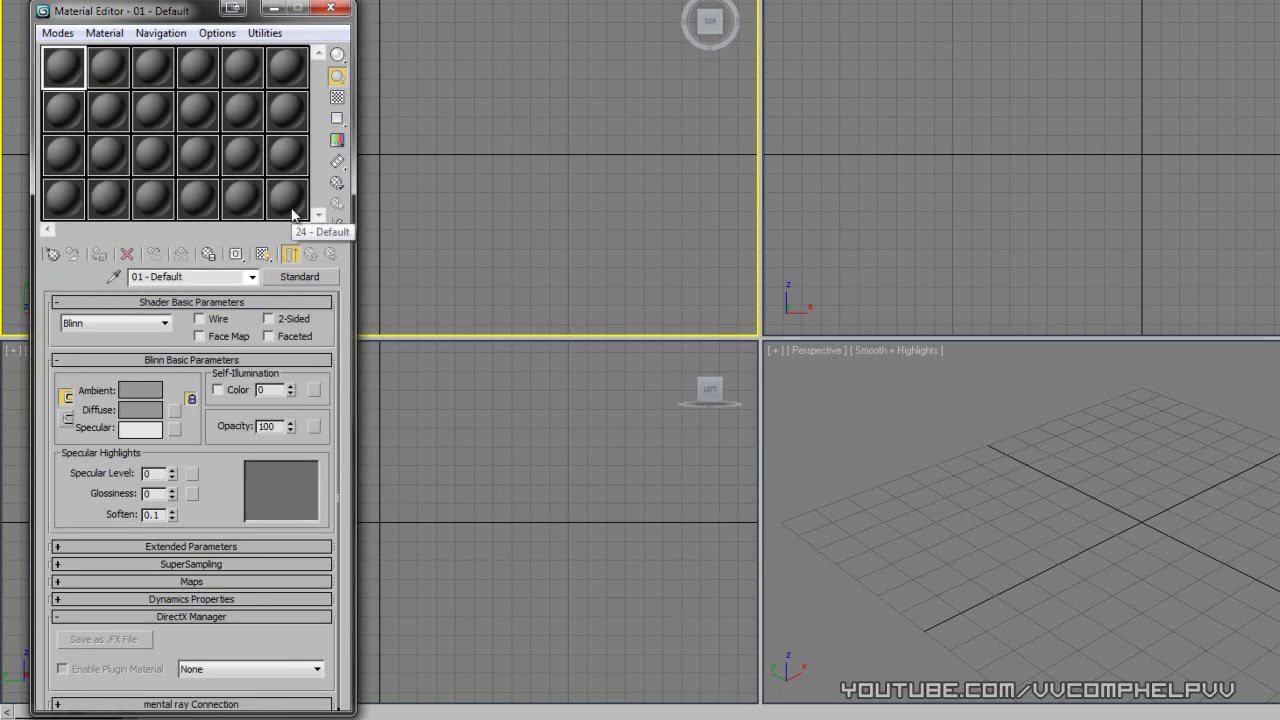
pyautogui.rightClick(76, 62)
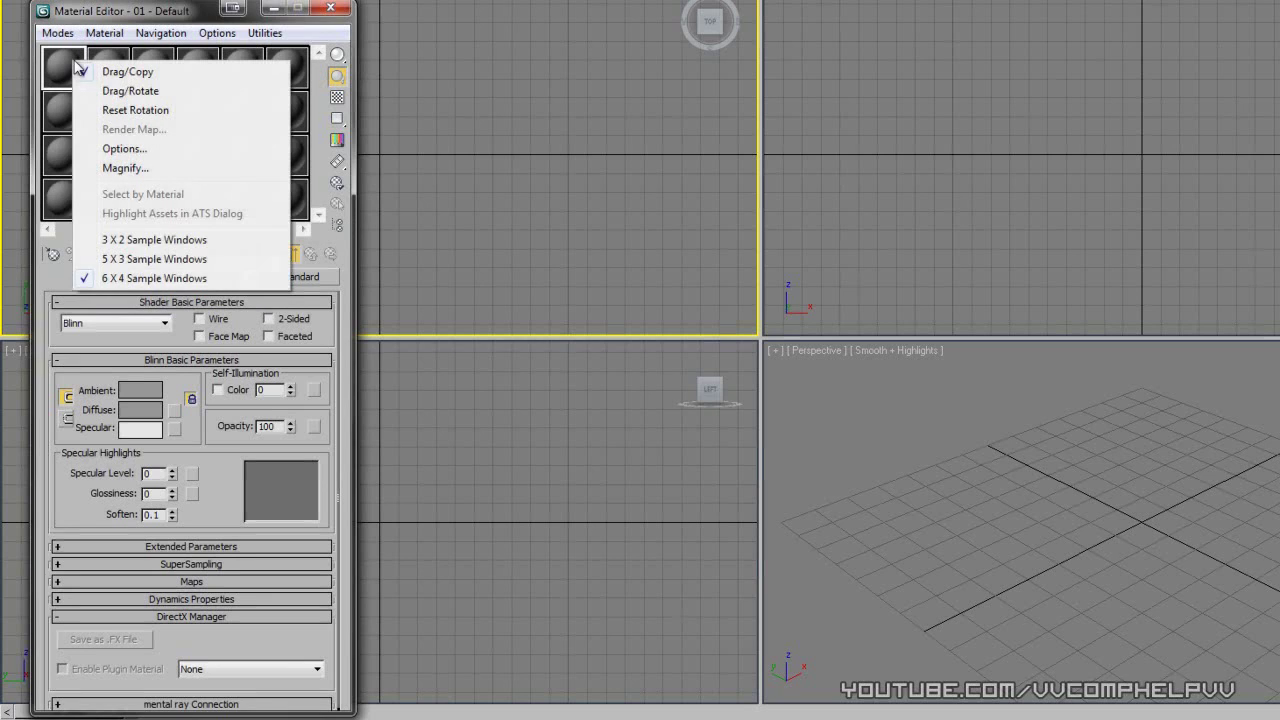
pyautogui.click(110, 63)
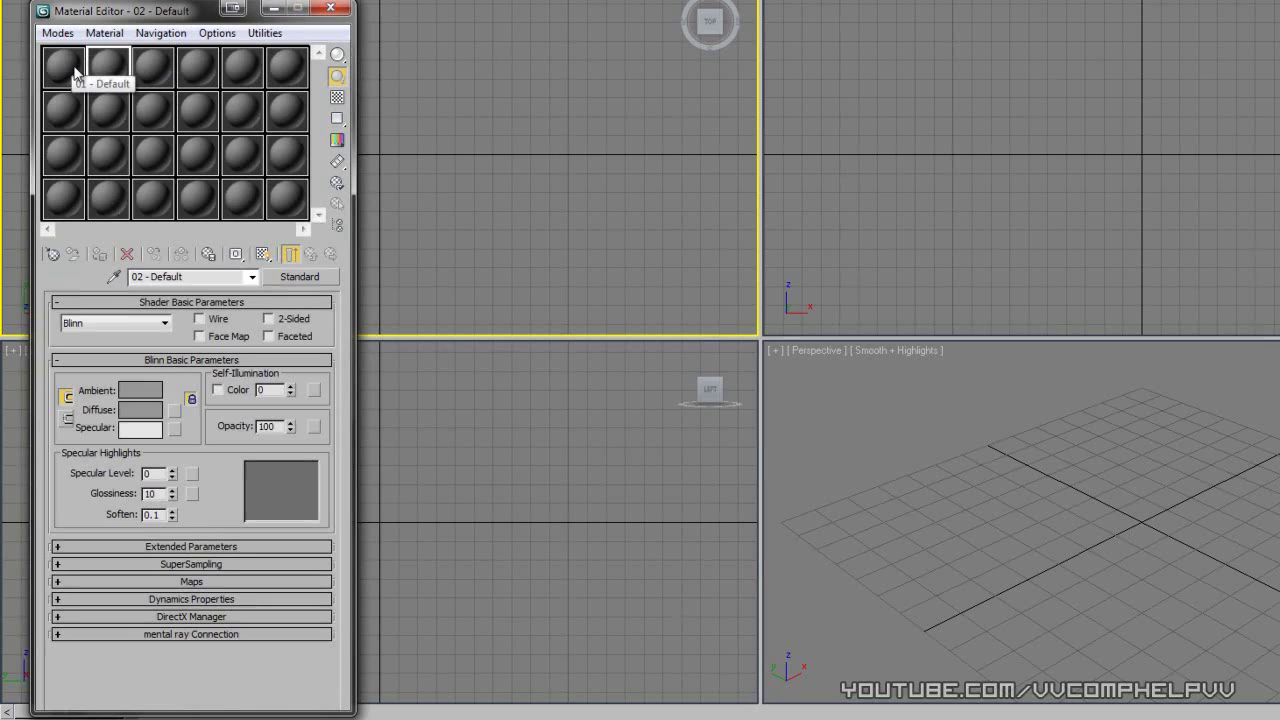
pyautogui.click(74, 70)
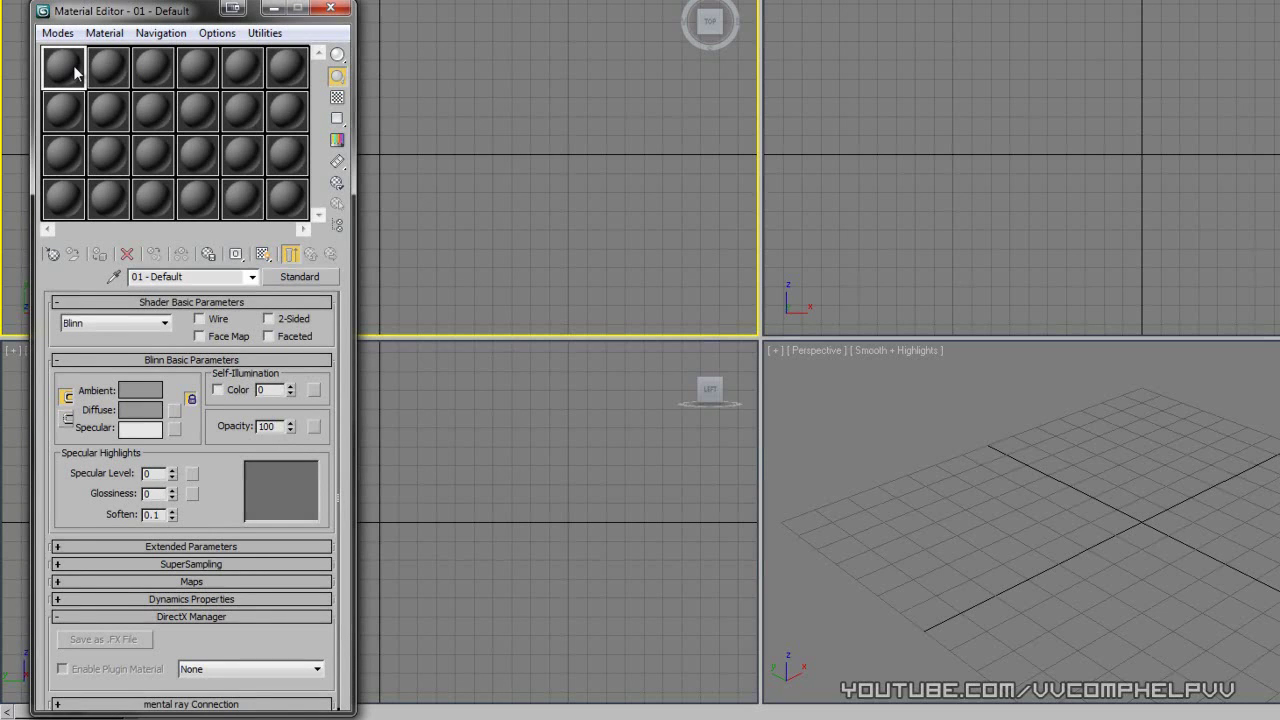
# Cycle the sample slot layout through 3 X 2, 5 X 3 and 6 X 4, ending on 3 X 2
pyautogui.rightClick(74, 70)
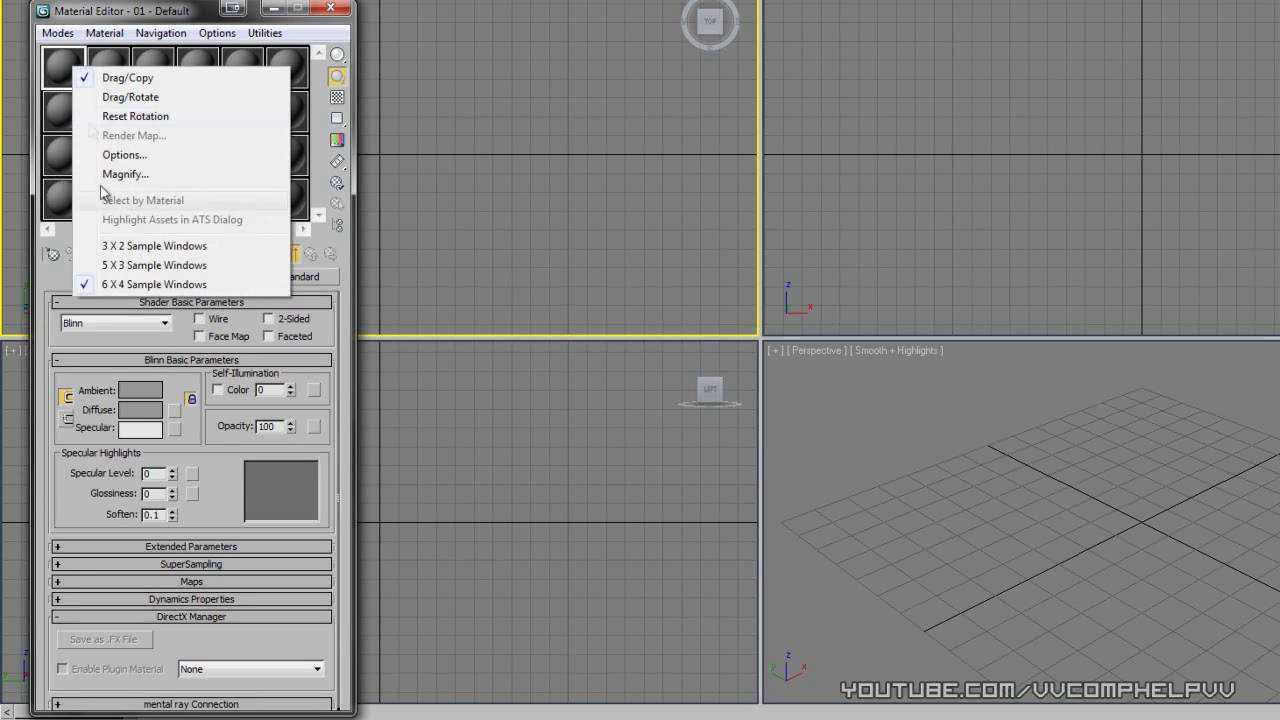
pyautogui.click(152, 248)
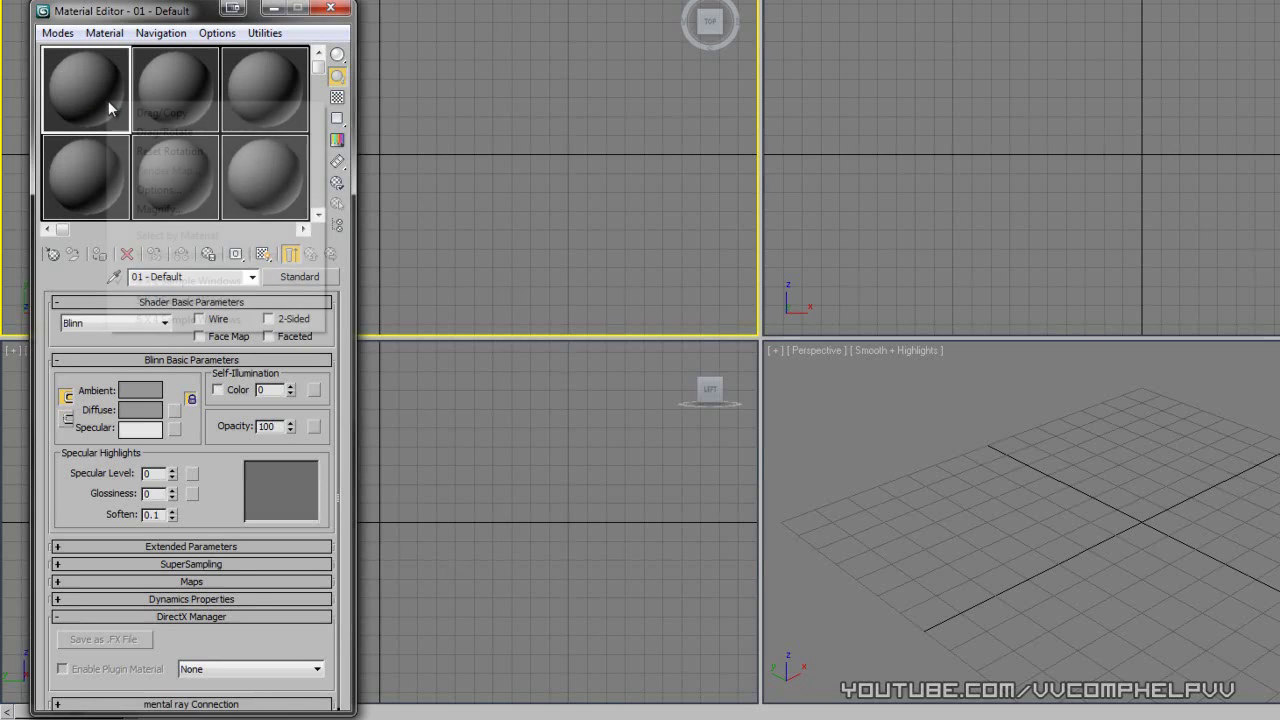
pyautogui.rightClick(108, 100)
pyautogui.click(170, 300)
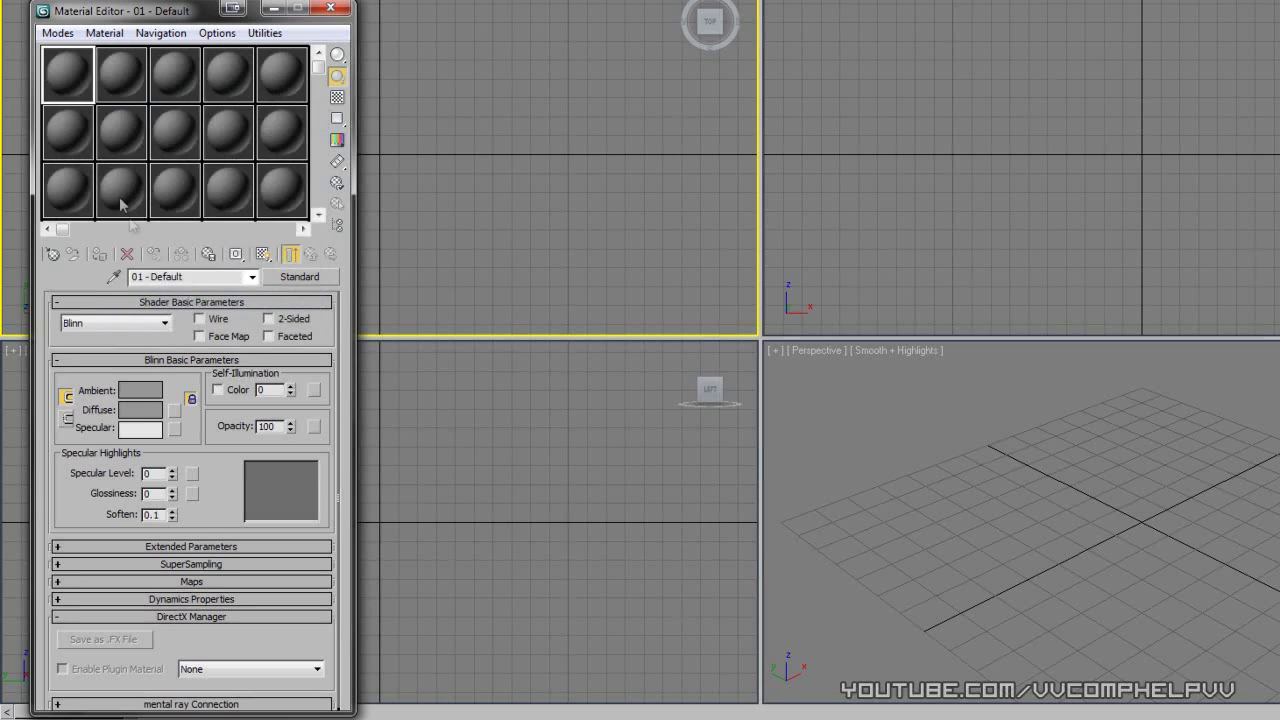
pyautogui.rightClick(72, 92)
pyautogui.click(175, 310)
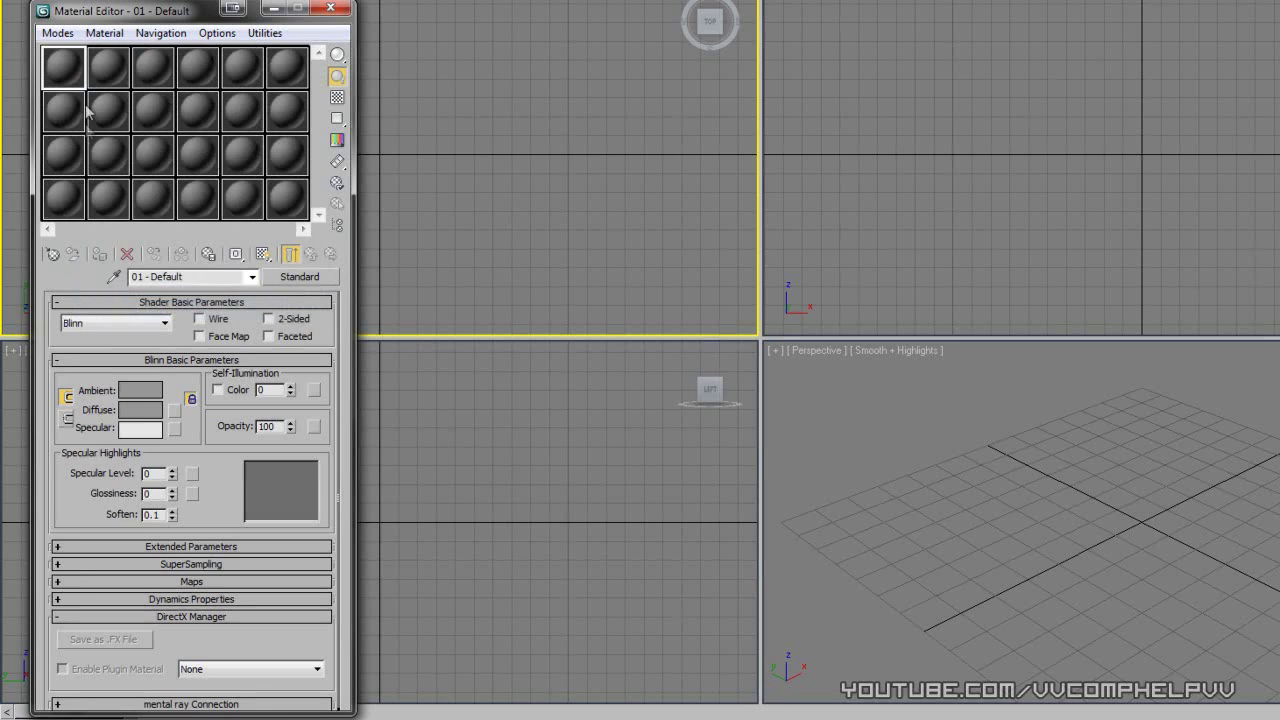
pyautogui.rightClick(76, 78)
pyautogui.click(154, 253)
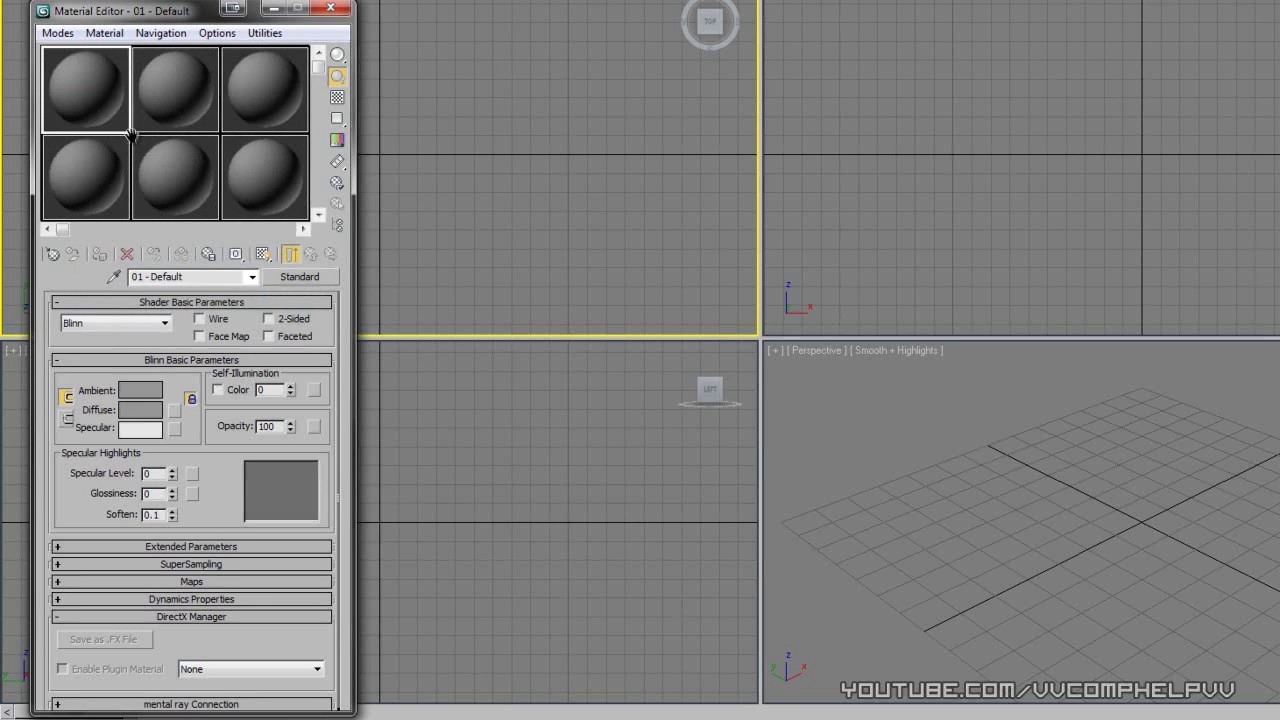
# Pan and zoom across the sample slots and bring up the sample preview shape options
pyautogui.moveTo(128, 145); pyautogui.dragTo(165, 137, button='middle')
pyautogui.scroll(-3, 130, 133)
pyautogui.scroll(3, 137, 126)
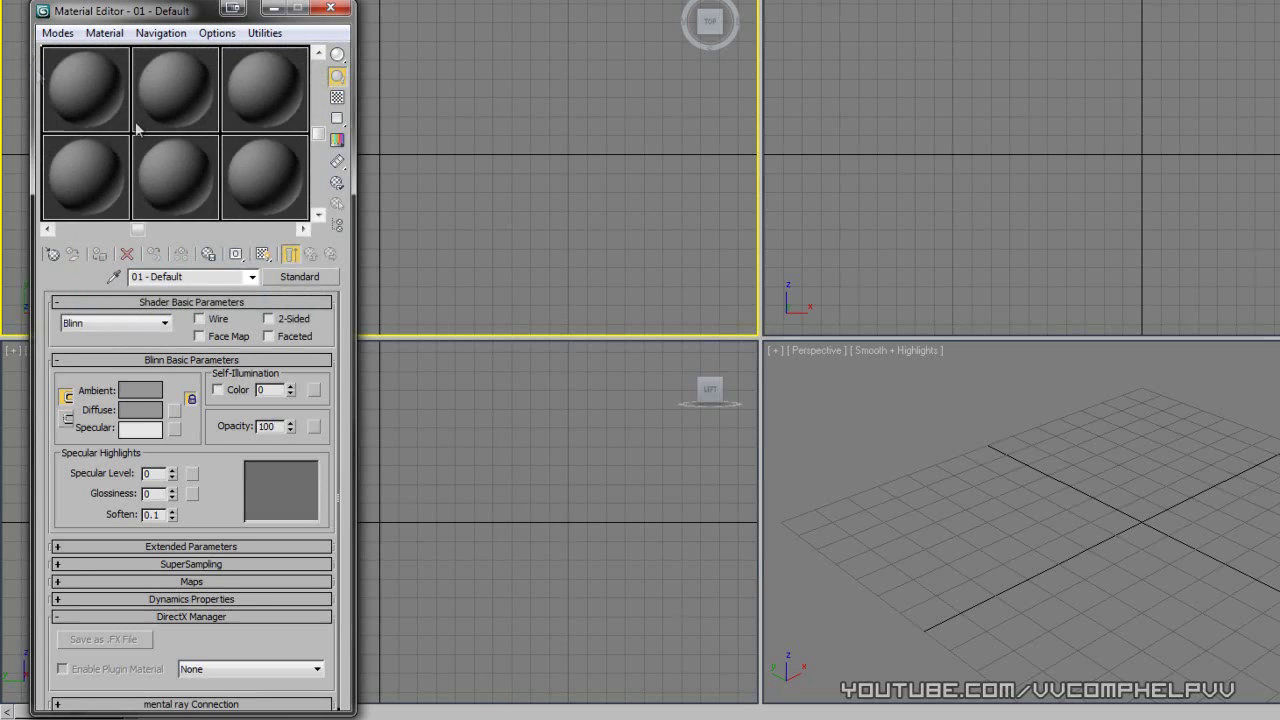
pyautogui.scroll(2, 184, 176)
pyautogui.scroll(-2, 184, 176)
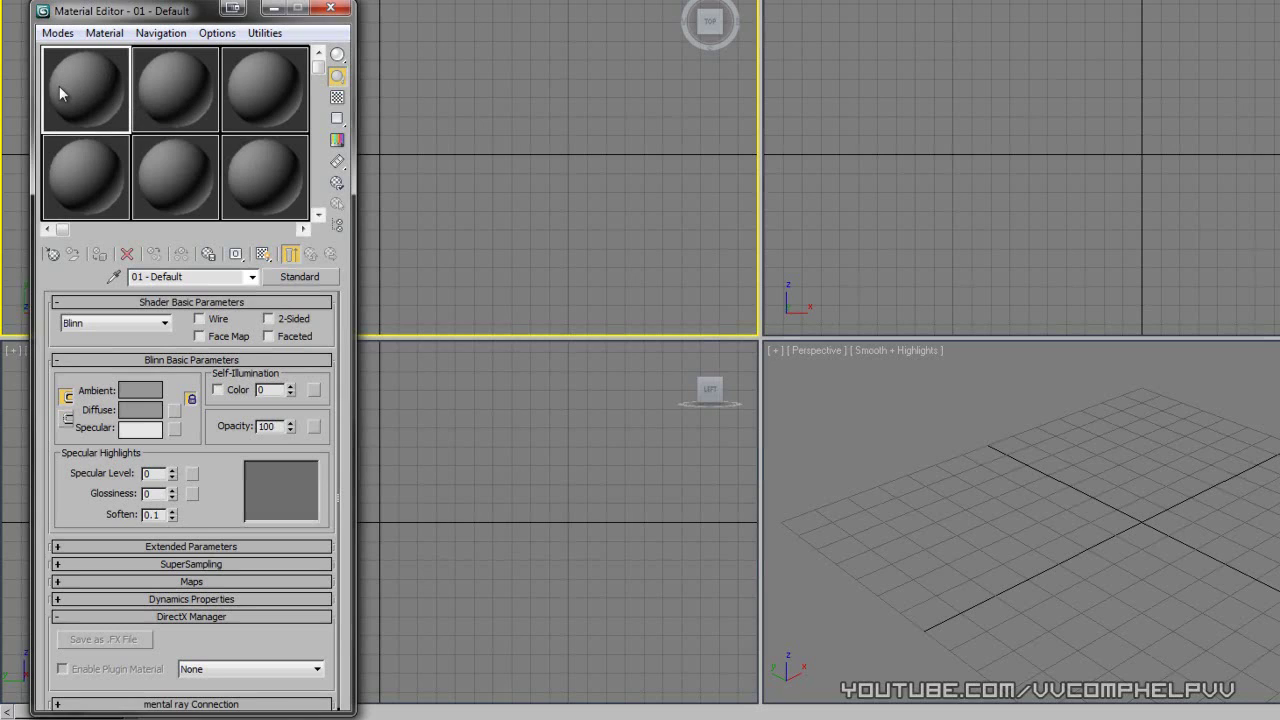
pyautogui.click(340, 57)
pyautogui.moveTo(340, 57); pyautogui.dragTo(397, 53)
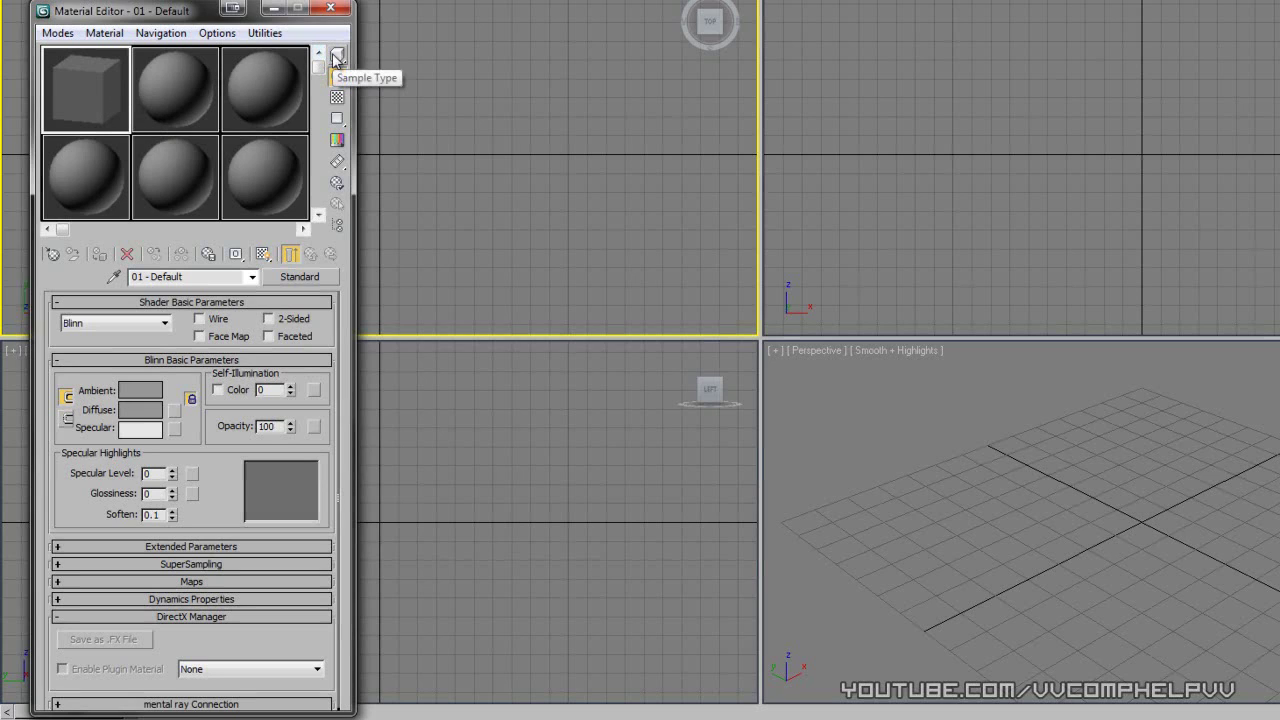
pyautogui.moveTo(335, 57); pyautogui.dragTo(380, 57)
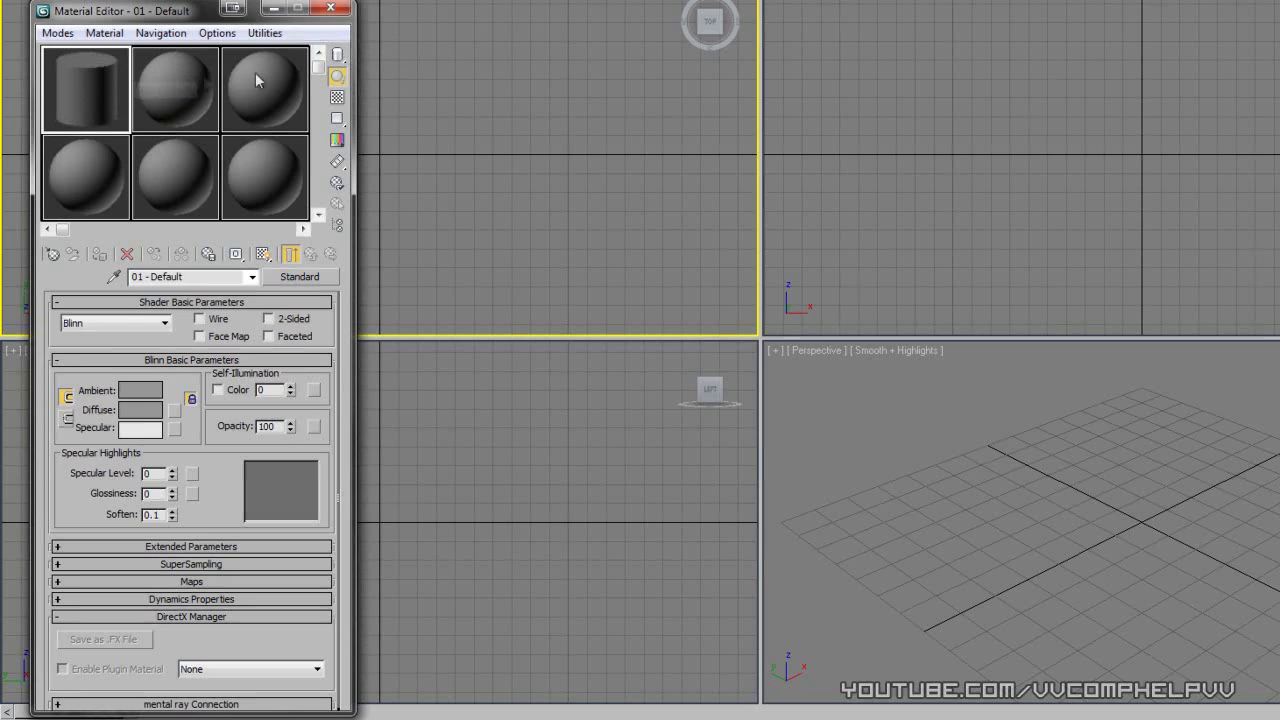
pyautogui.moveTo(337, 56); pyautogui.dragTo(362, 58)
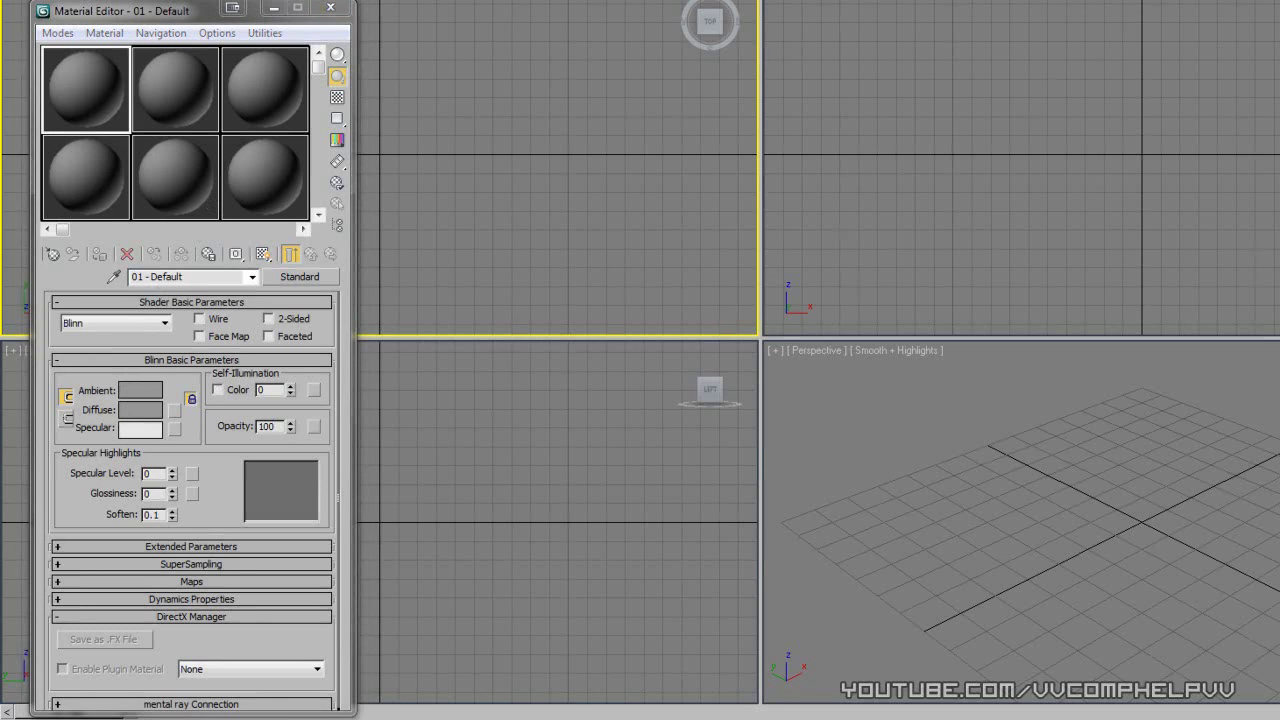
pyautogui.moveTo(1143, 516); pyautogui.dragTo(1205, 446)
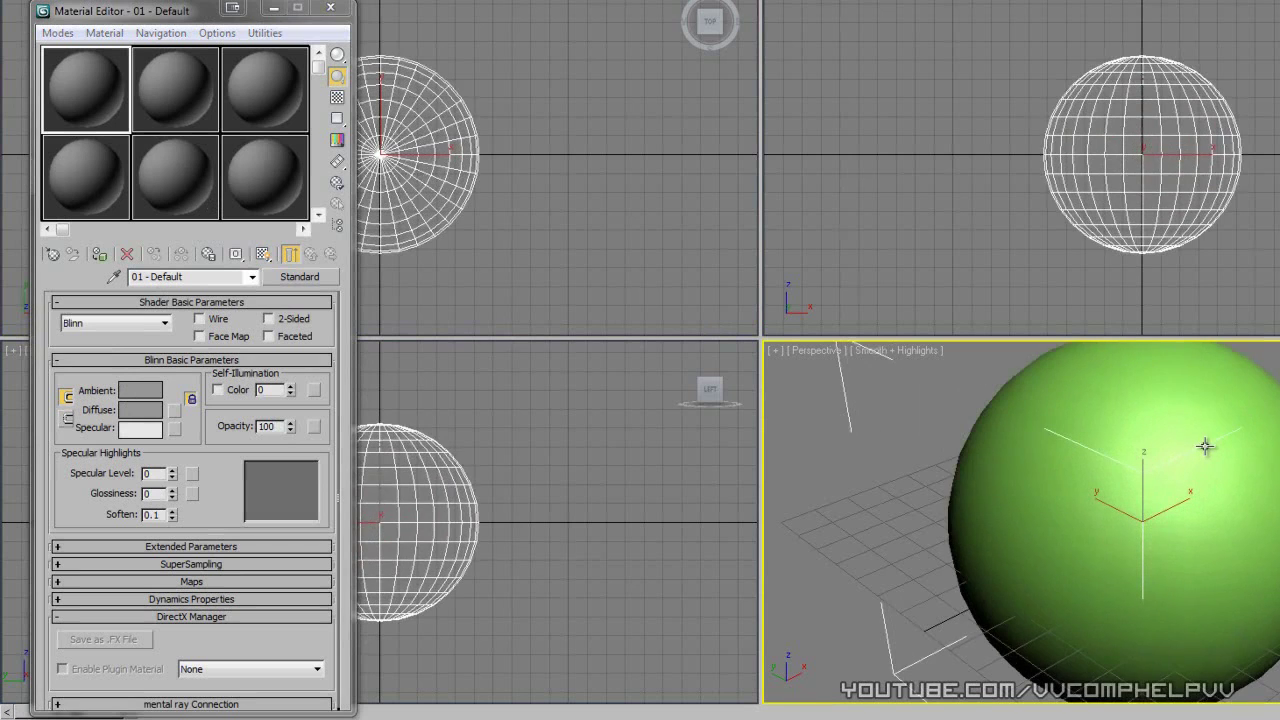
pyautogui.scroll(-5, 1205, 446)
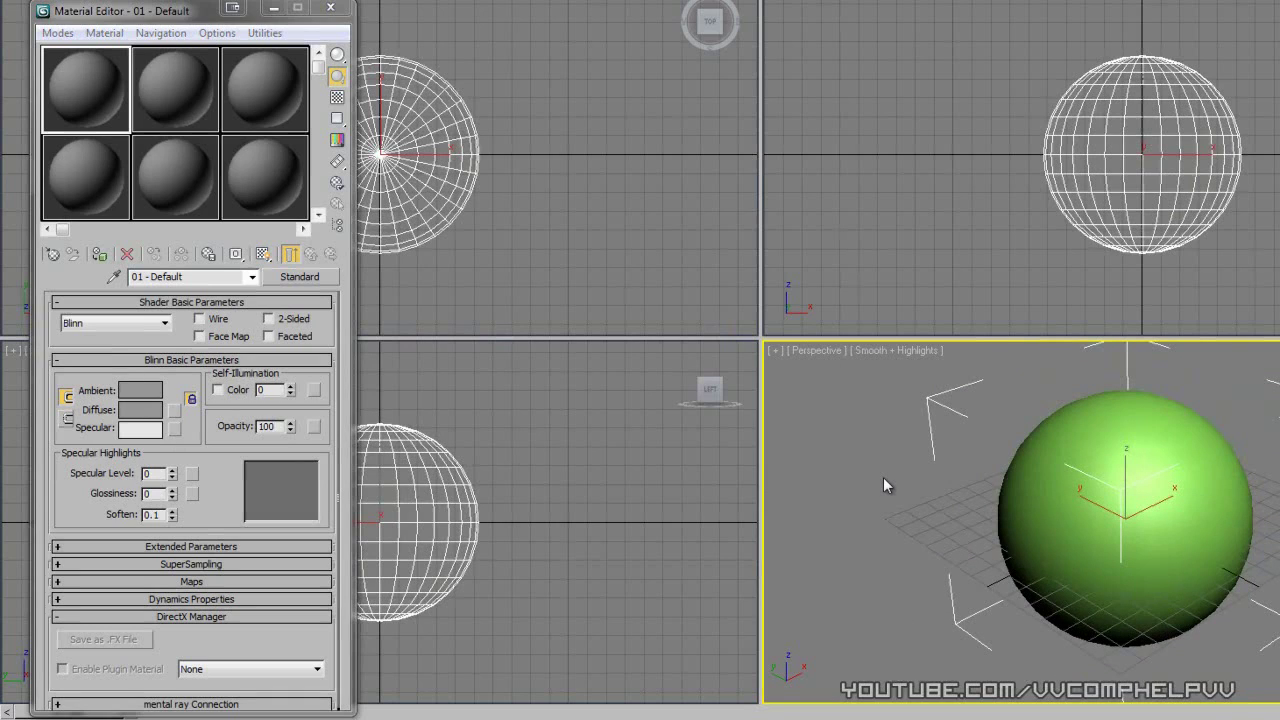
pyautogui.moveTo(883, 477); pyautogui.dragTo(874, 497, button='middle')
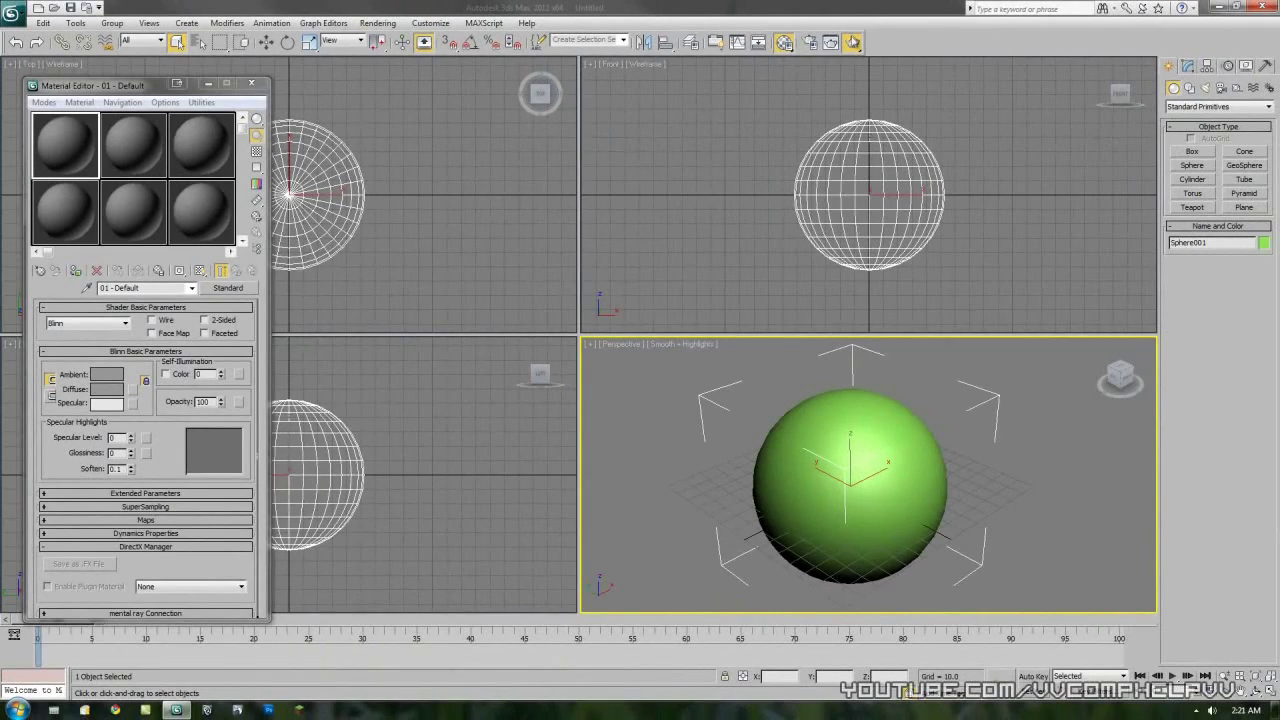
pyautogui.click(831, 42)
# Close the render and change the sphere's object colour from green to orange
pyautogui.moveTo(428, 158); pyautogui.dragTo(536, 158)
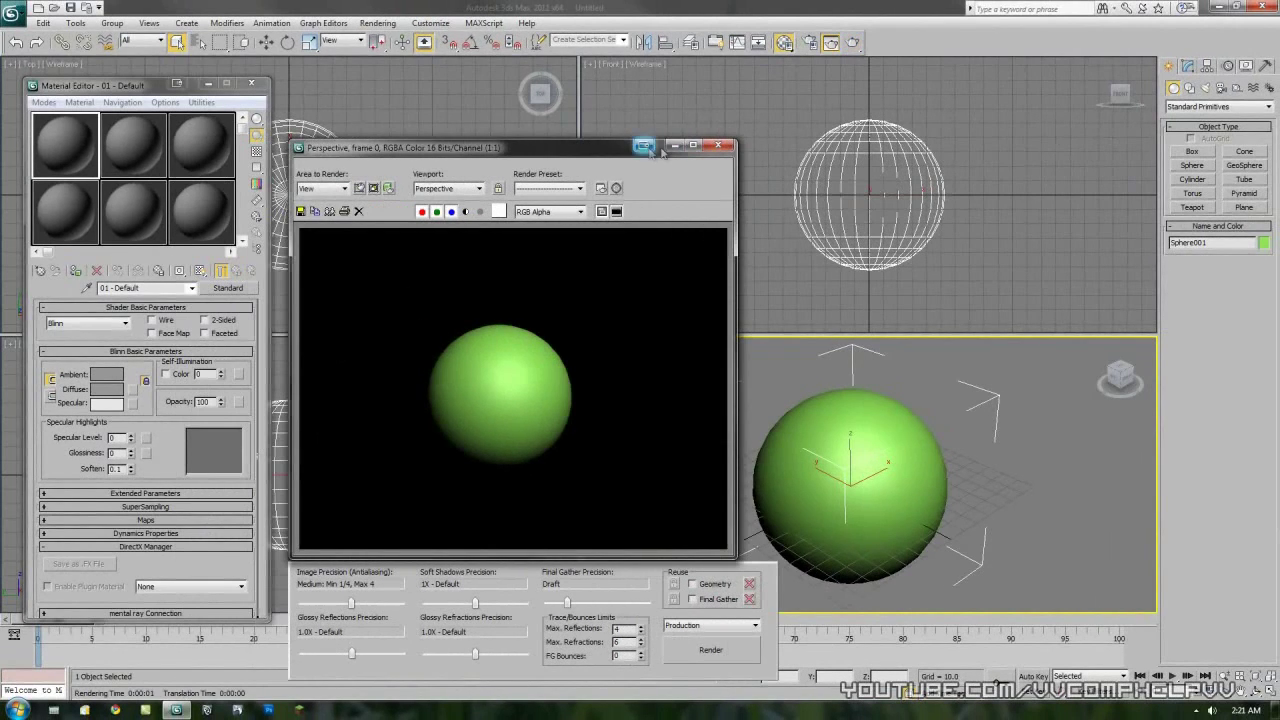
pyautogui.click(717, 147)
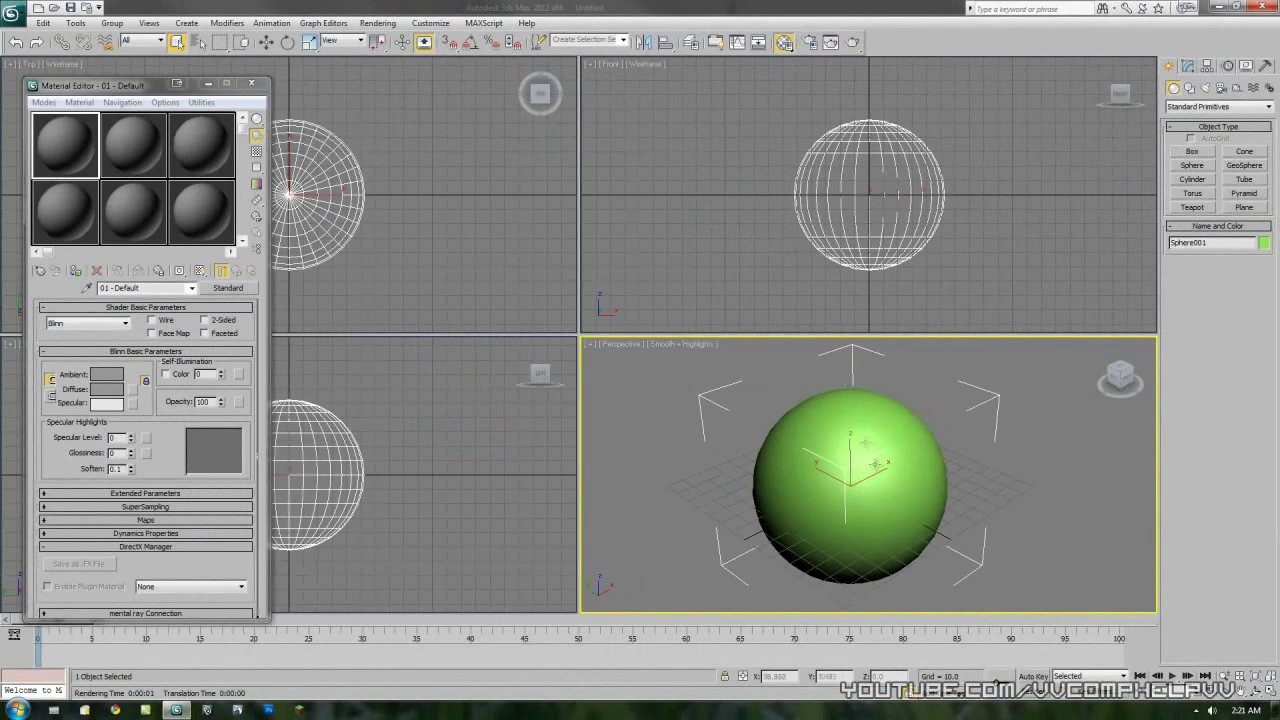
pyautogui.click(1263, 243)
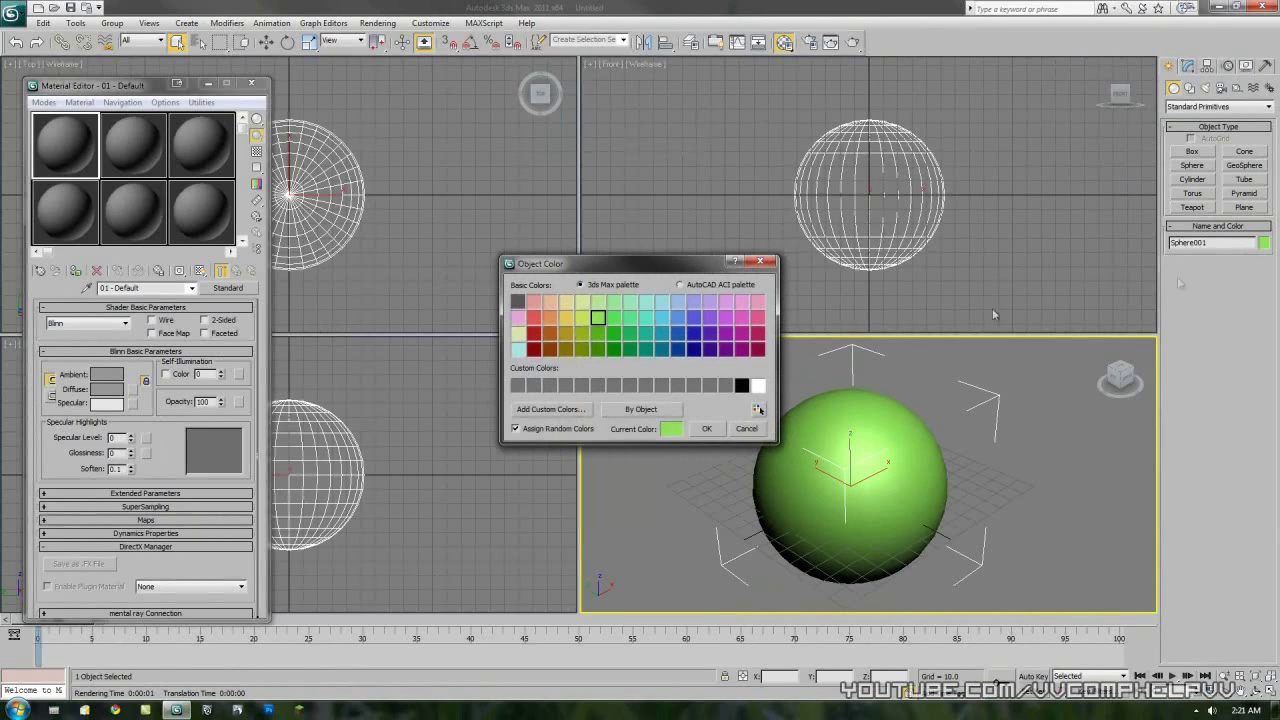
pyautogui.click(549, 317)
pyautogui.click(707, 429)
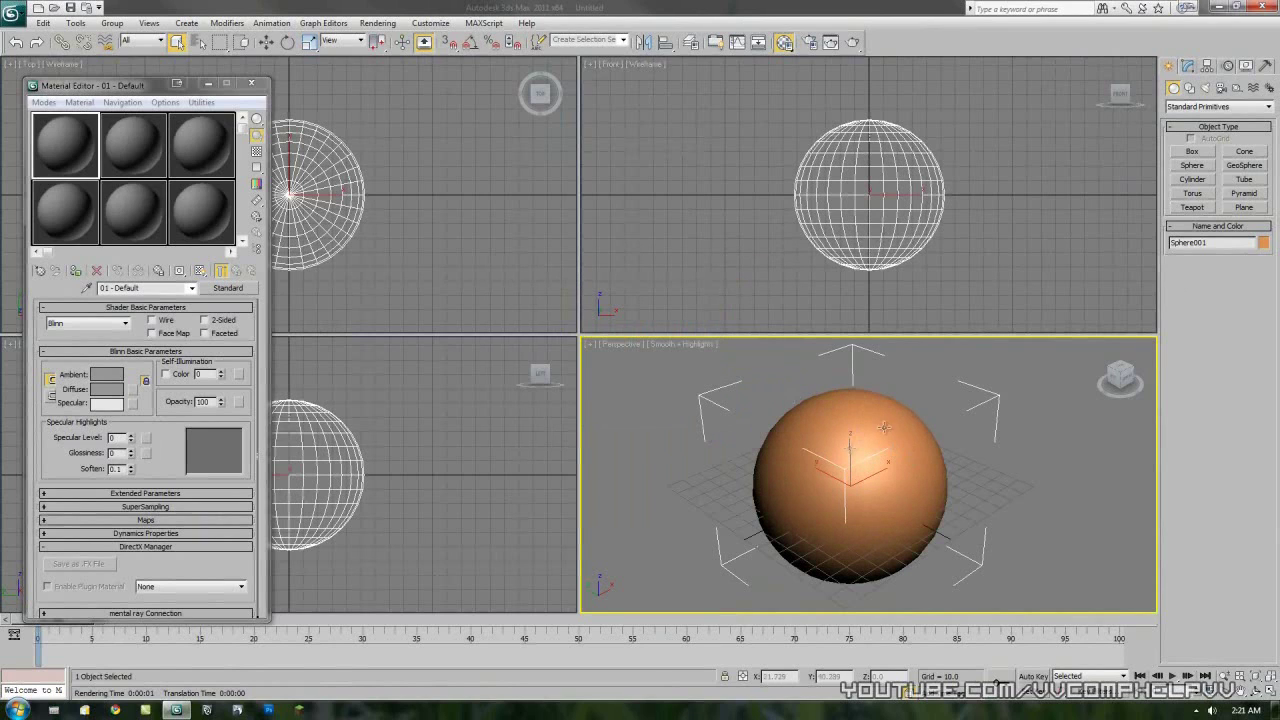
# Render the orange sphere, close the frame, deselect it and nudge the Material Editor aside
pyautogui.click(853, 43)
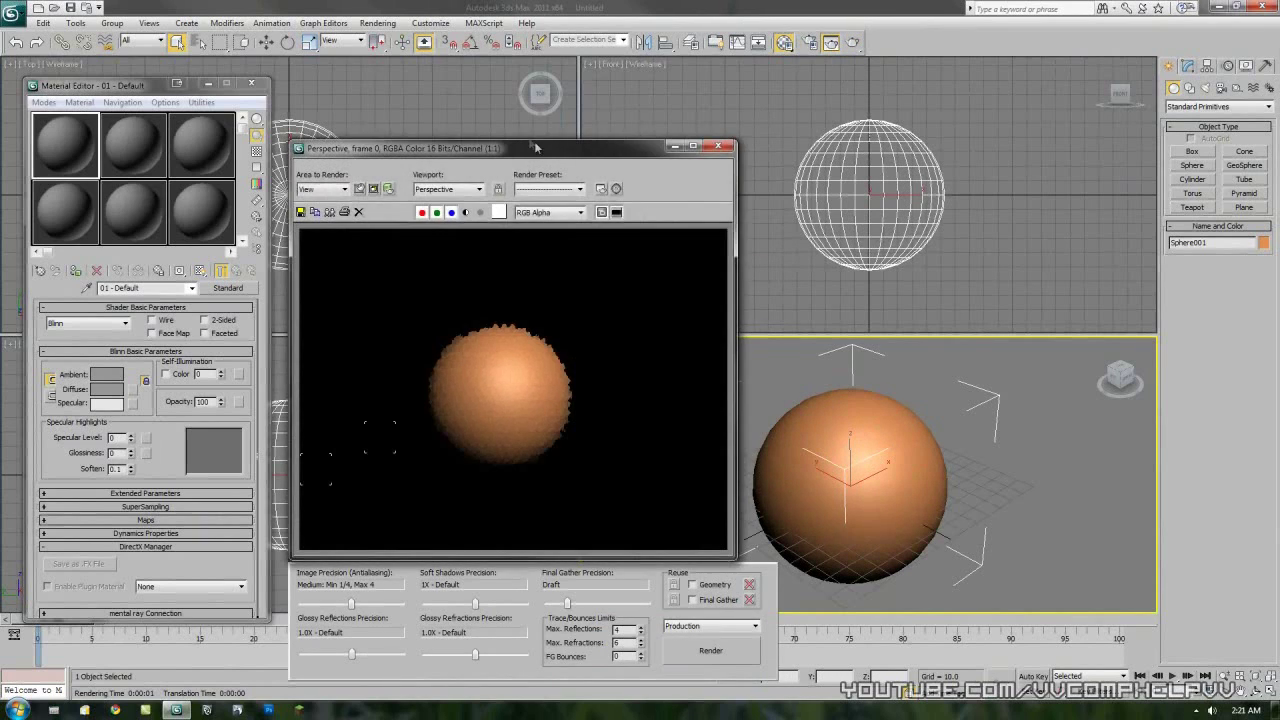
pyautogui.click(720, 148)
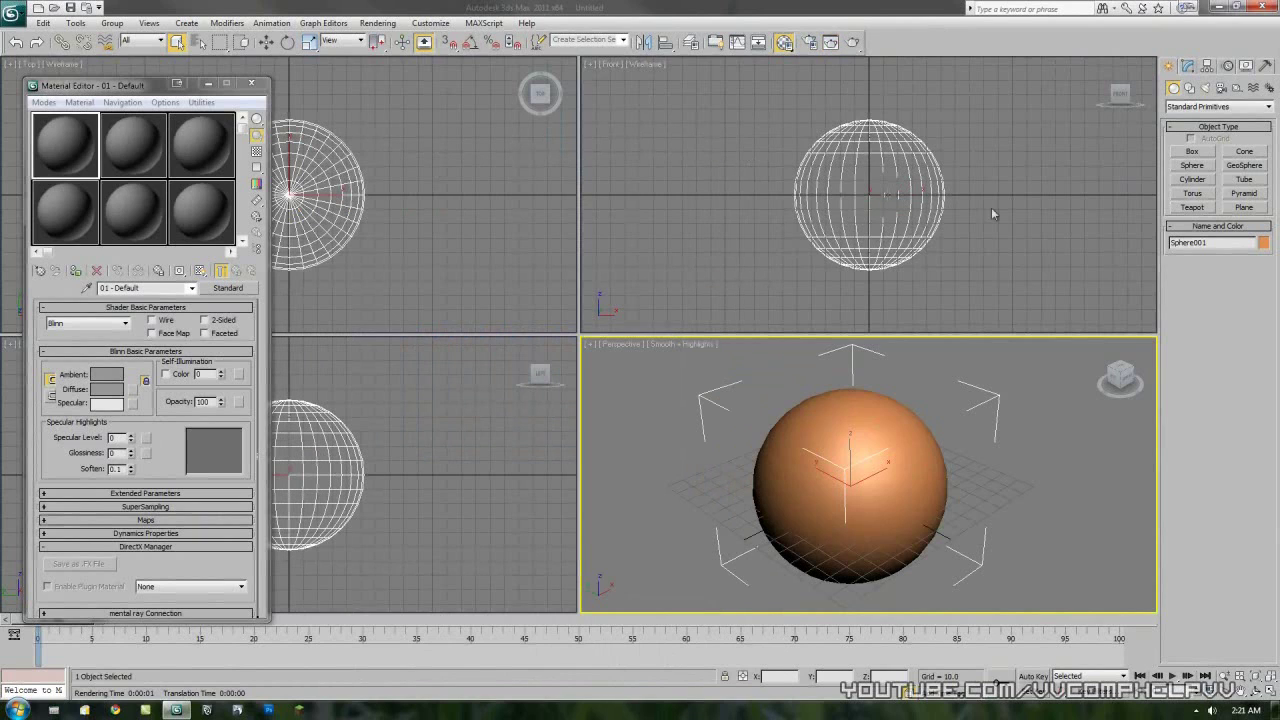
pyautogui.click(1007, 494)
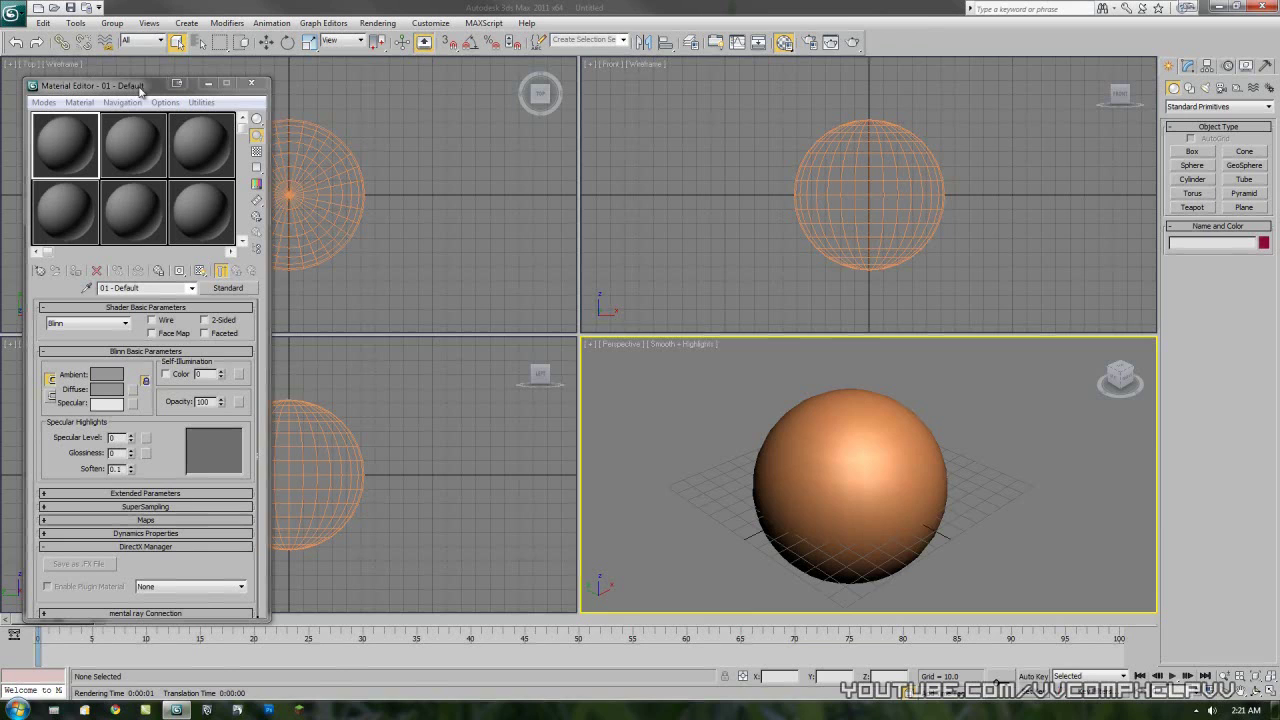
pyautogui.moveTo(141, 90); pyautogui.dragTo(129, 88)
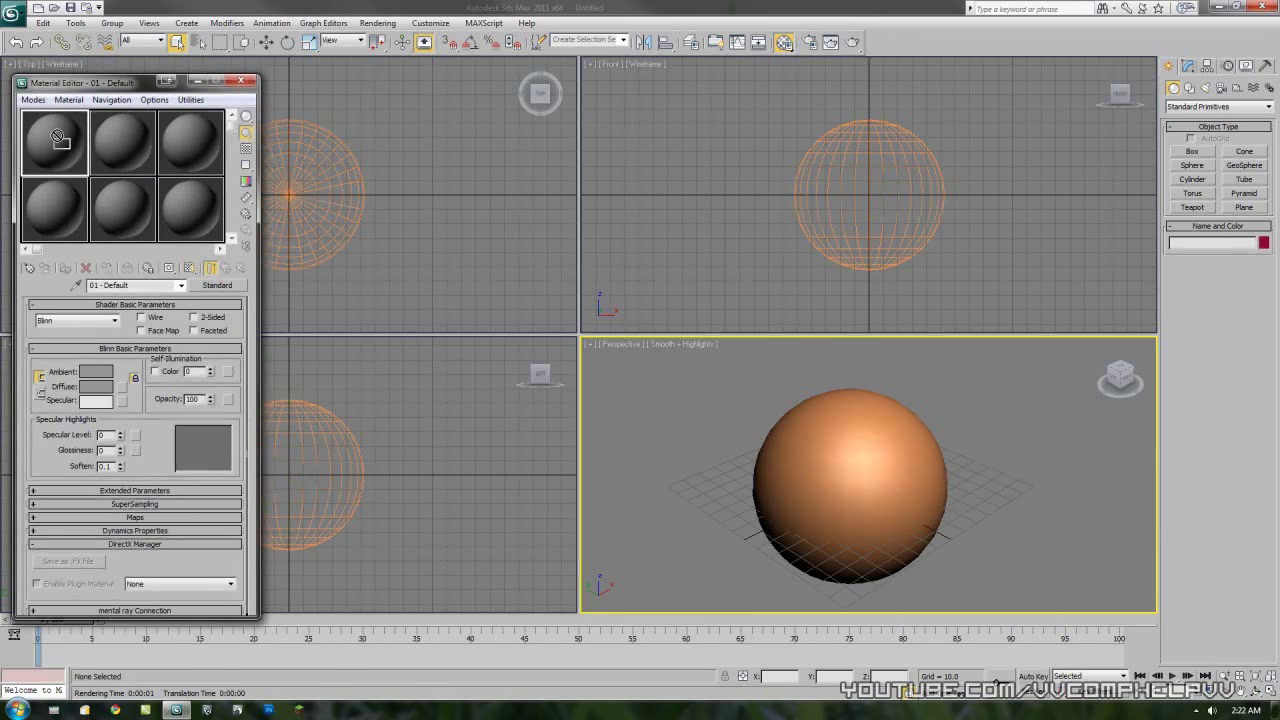
# Drag sample slot 1 onto the sphere and render to confirm its grey default material
pyautogui.moveTo(51, 136); pyautogui.dragTo(840, 495)
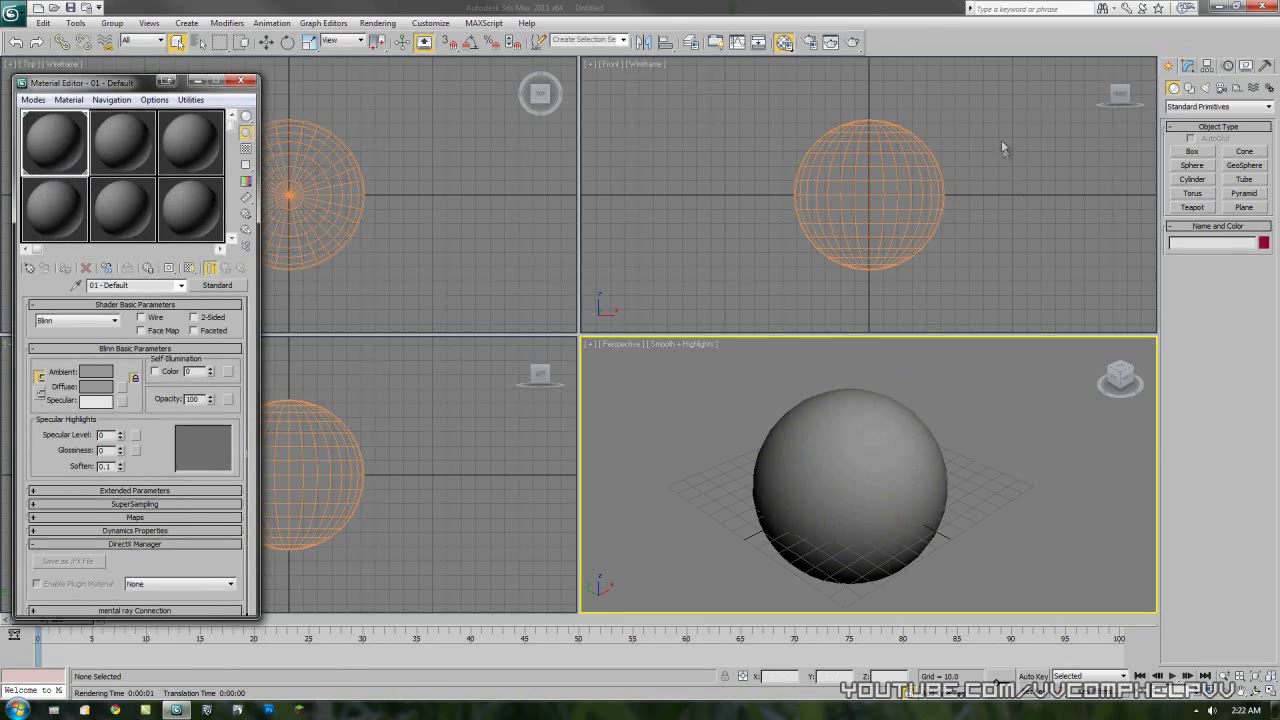
pyautogui.click(812, 226)
pyautogui.click(1046, 480)
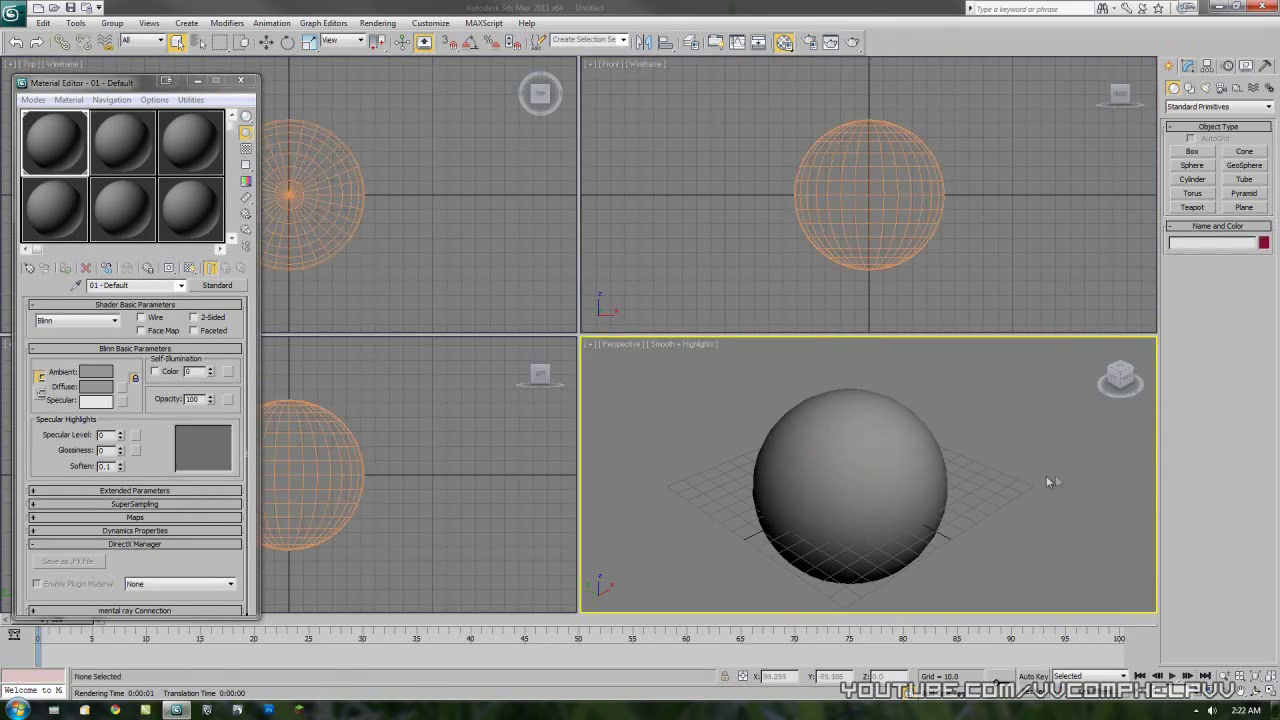
pyautogui.rightClick(900, 420)
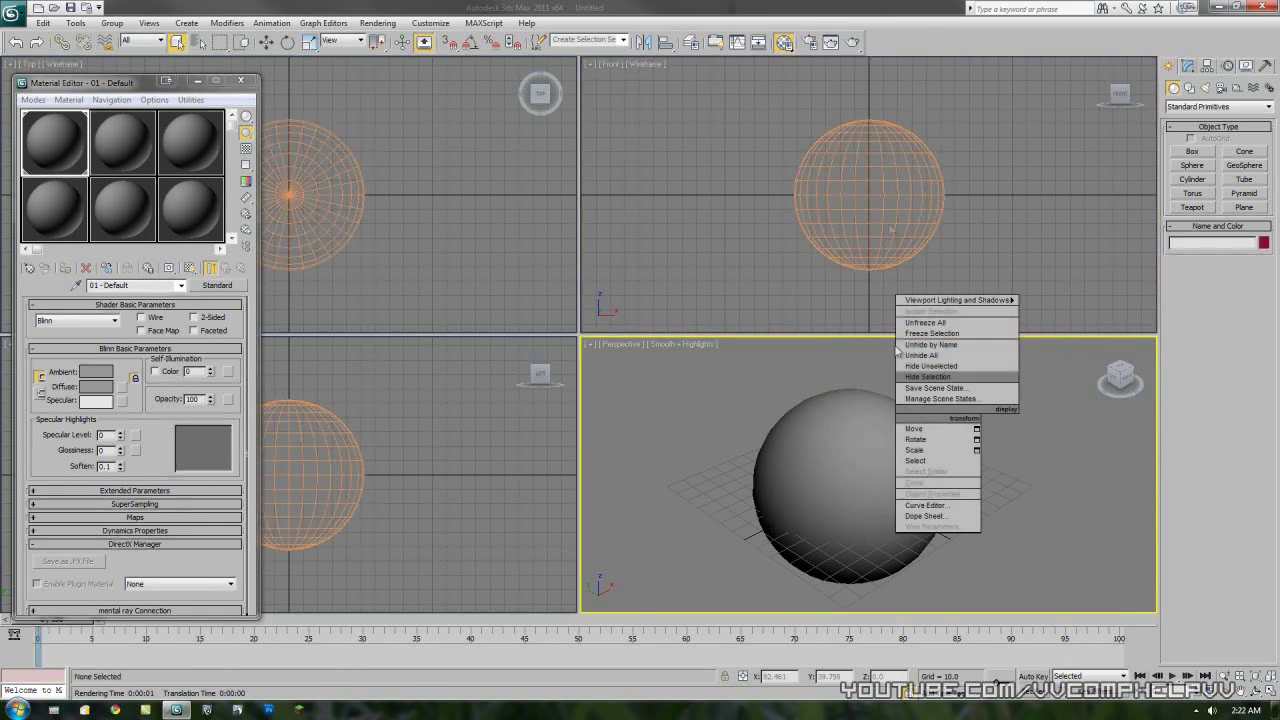
pyautogui.click(857, 42)
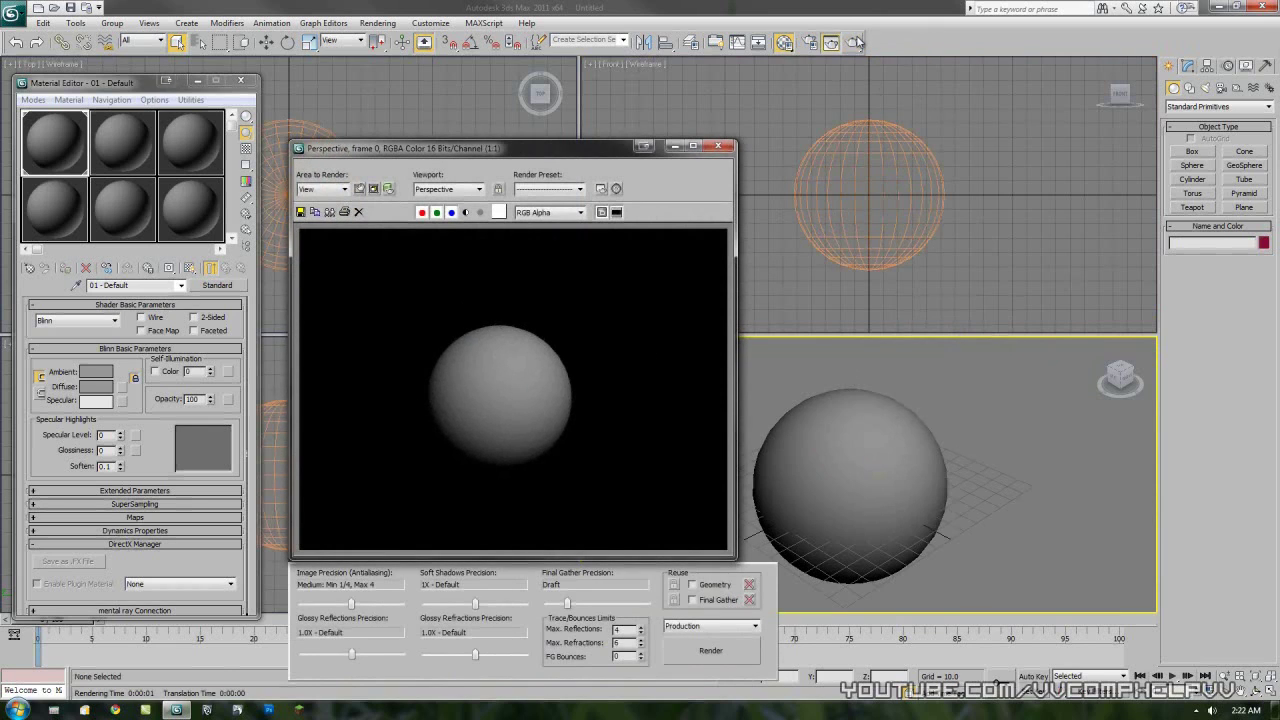
pyautogui.click(717, 147)
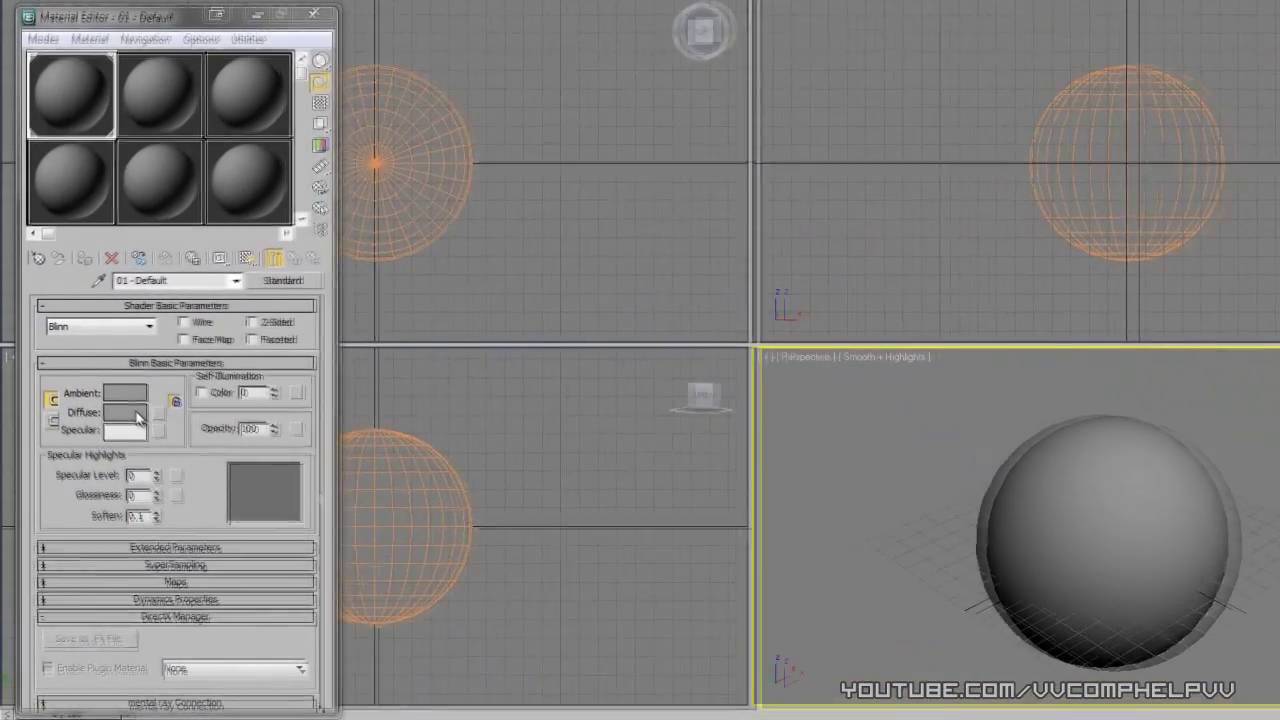
# Set the material's Diffuse colour to a fully saturated light cyan
pyautogui.click(138, 416)
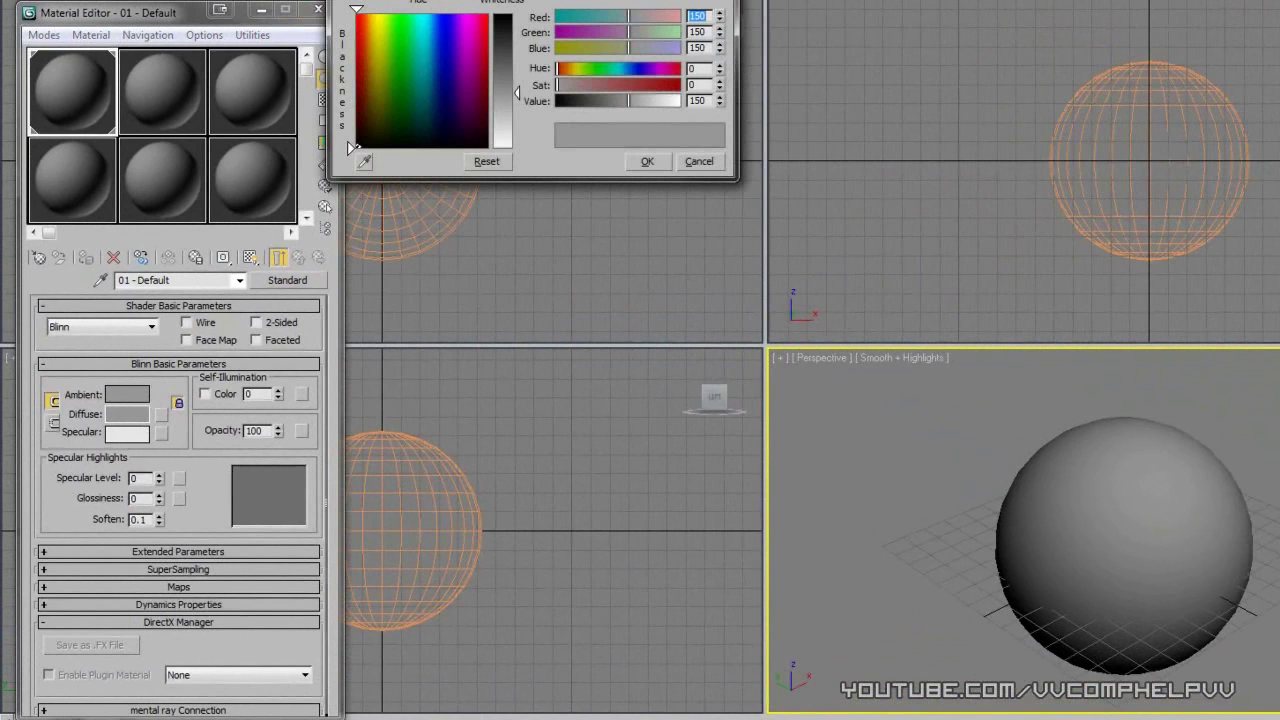
pyautogui.moveTo(498, 8); pyautogui.dragTo(510, 204)
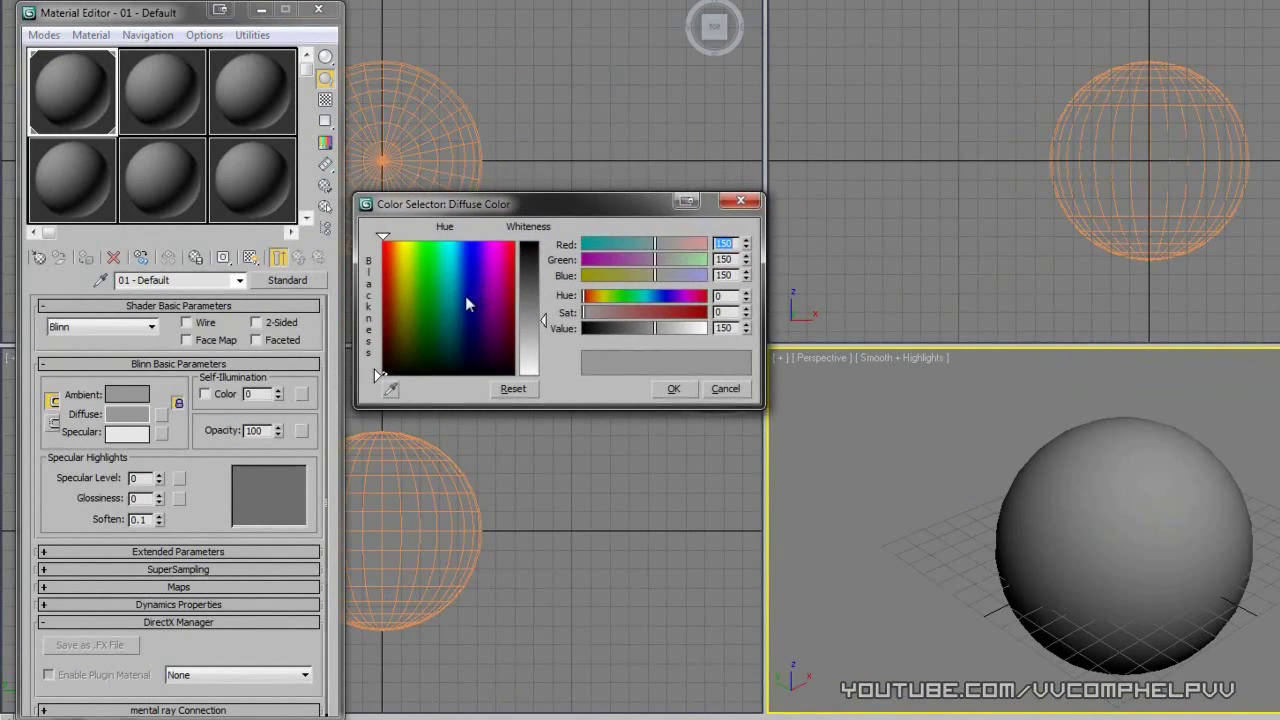
pyautogui.moveTo(446, 297); pyautogui.dragTo(452, 242)
pyautogui.moveTo(544, 320); pyautogui.dragTo(546, 248)
pyautogui.click(674, 388)
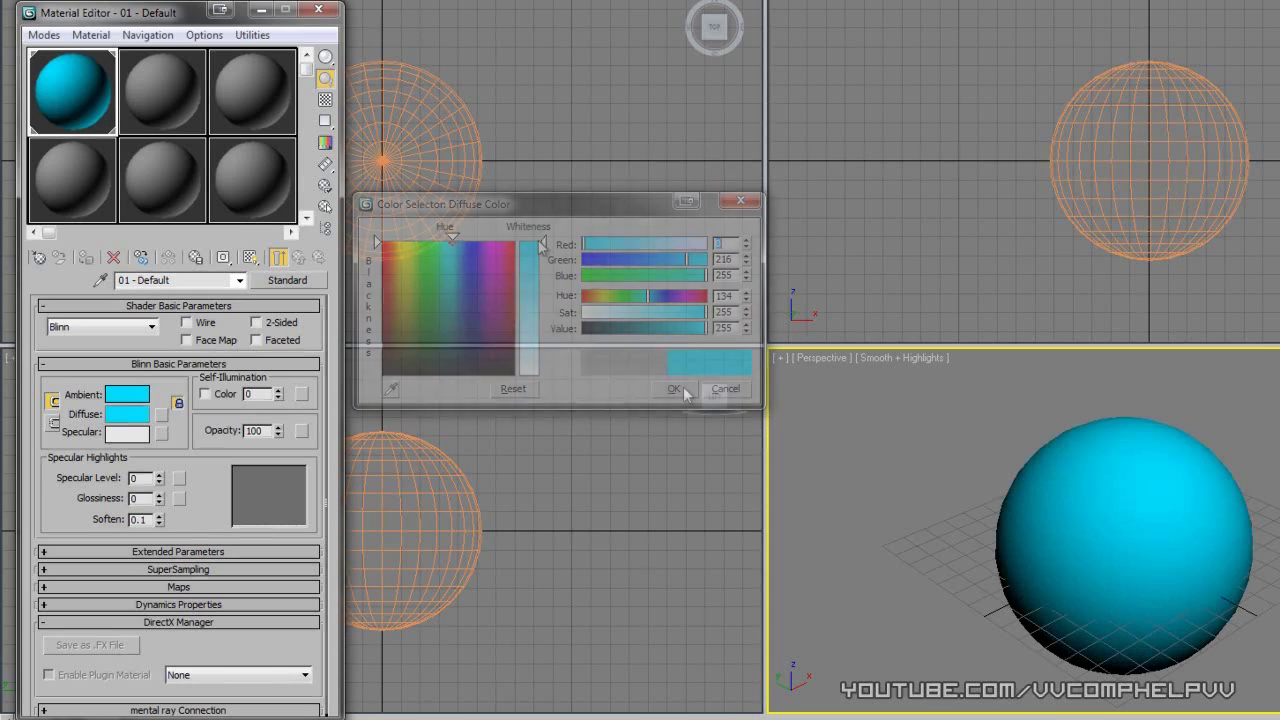
# Retune the diffuse back to bright cyan (hue 131, sat 255, value 255) and render
pyautogui.click(128, 422)
pyautogui.moveTo(447, 275)
pyautogui.mouseDown()
pyautogui.moveTo(444, 312)
pyautogui.moveTo(516, 279)
pyautogui.moveTo(427, 274)
pyautogui.mouseUp()
pyautogui.moveTo(460, 314); pyautogui.dragTo(451, 243)
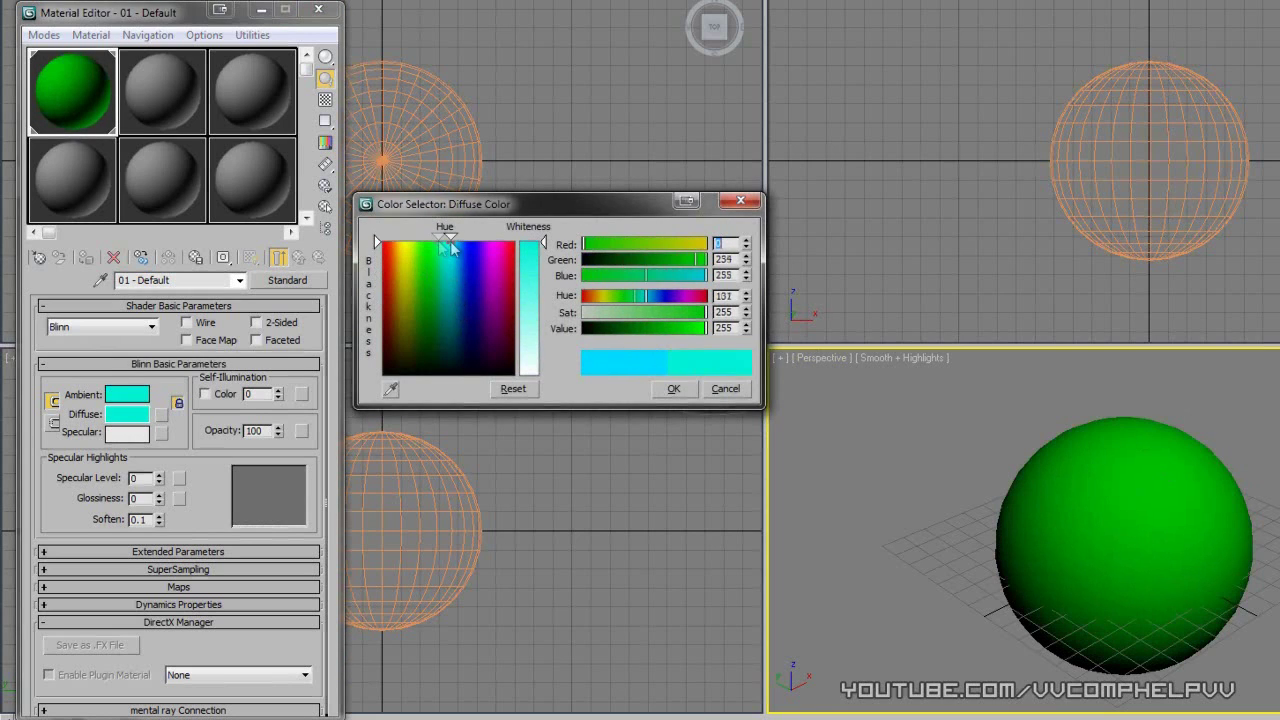
pyautogui.click(674, 389)
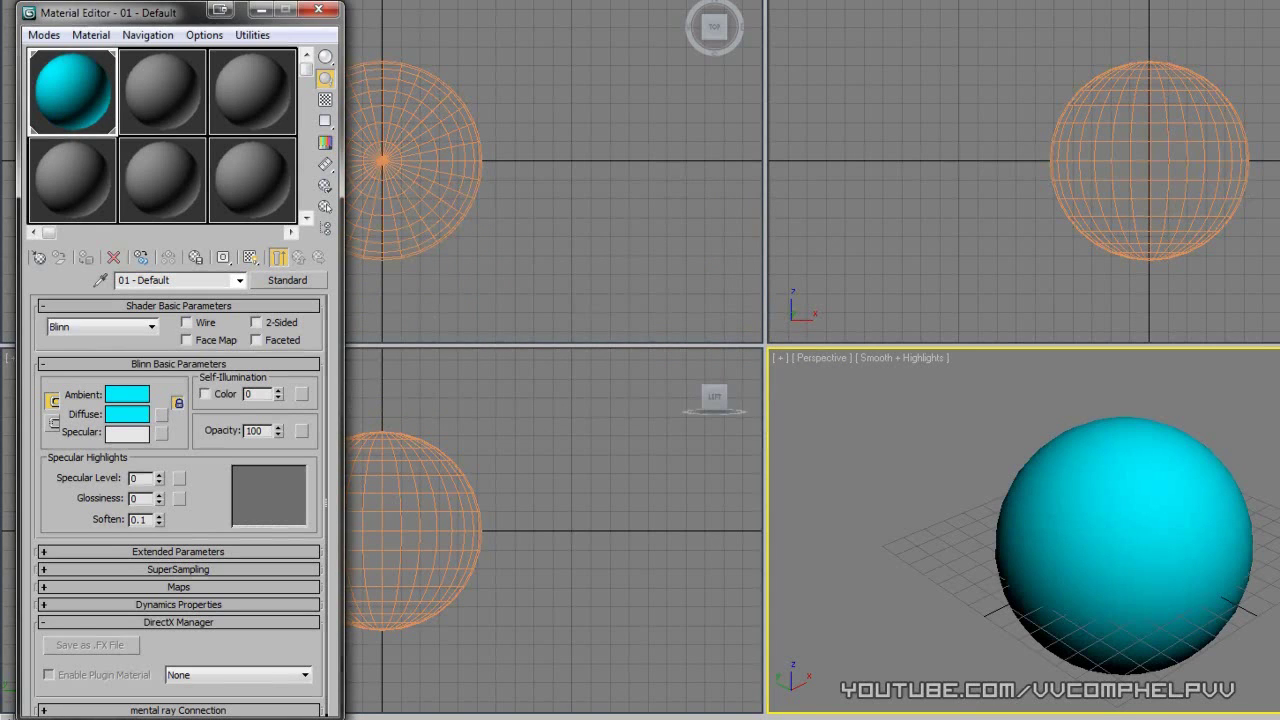
pyautogui.hotkey('shift', 'q')
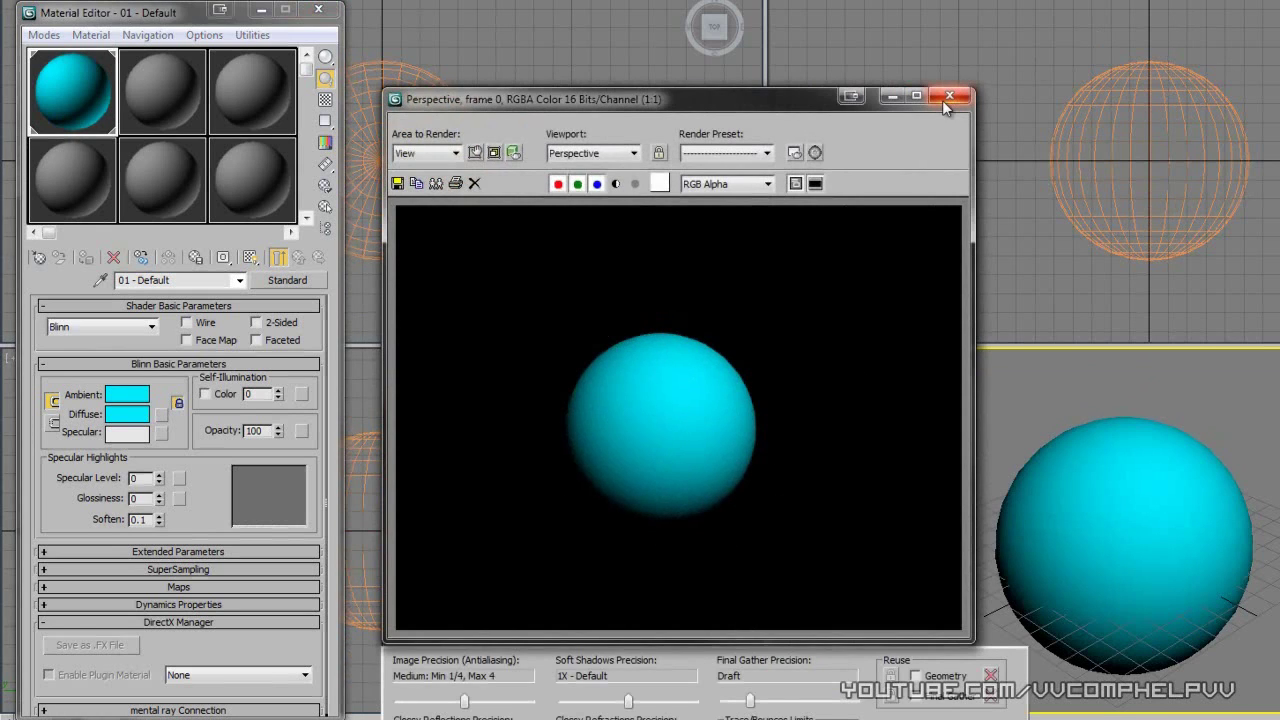
# Re-render the cyan sphere zoomed in close, then unlock Ambient from Diffuse
pyautogui.click(948, 97)
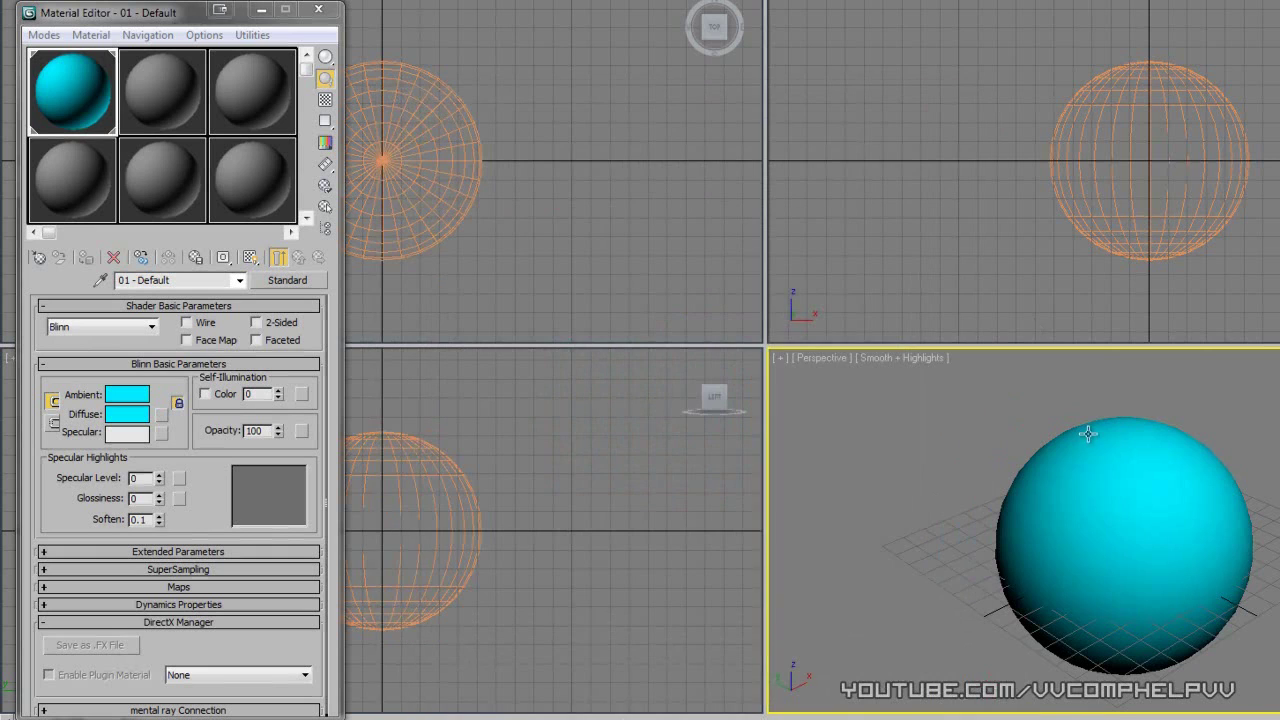
pyautogui.click(1082, 468)
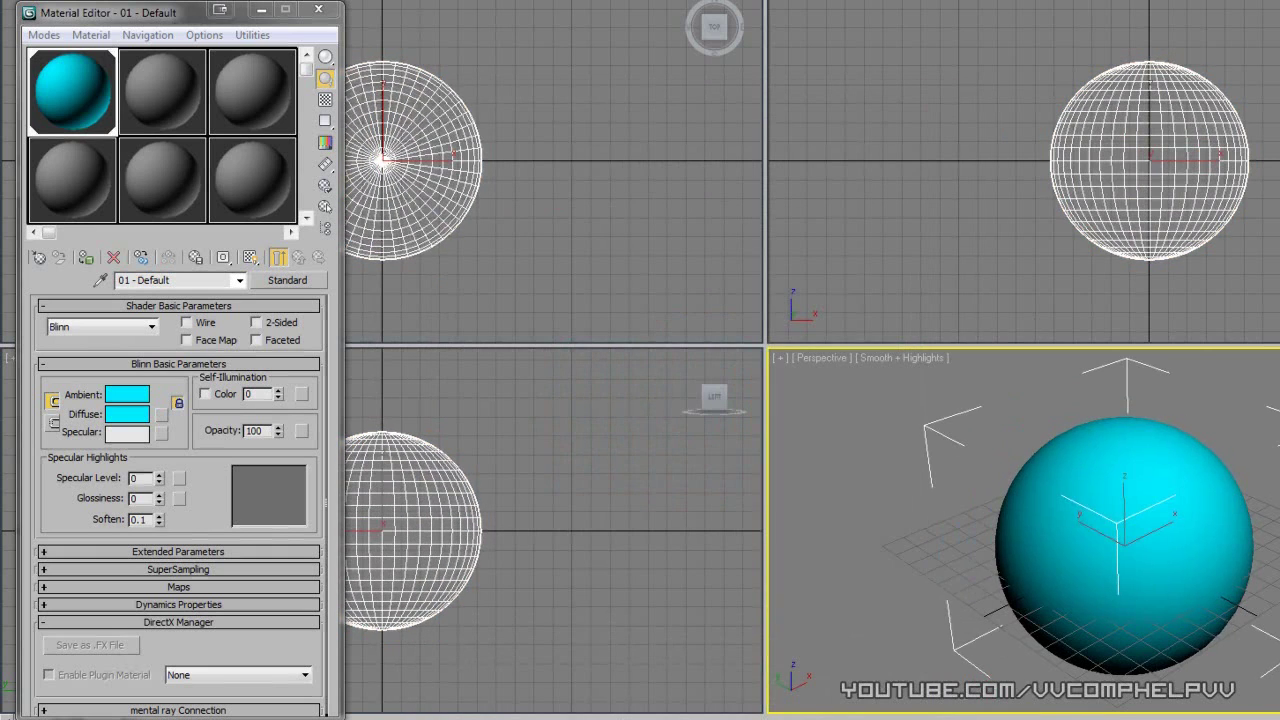
pyautogui.scroll(5, 1276, 487)
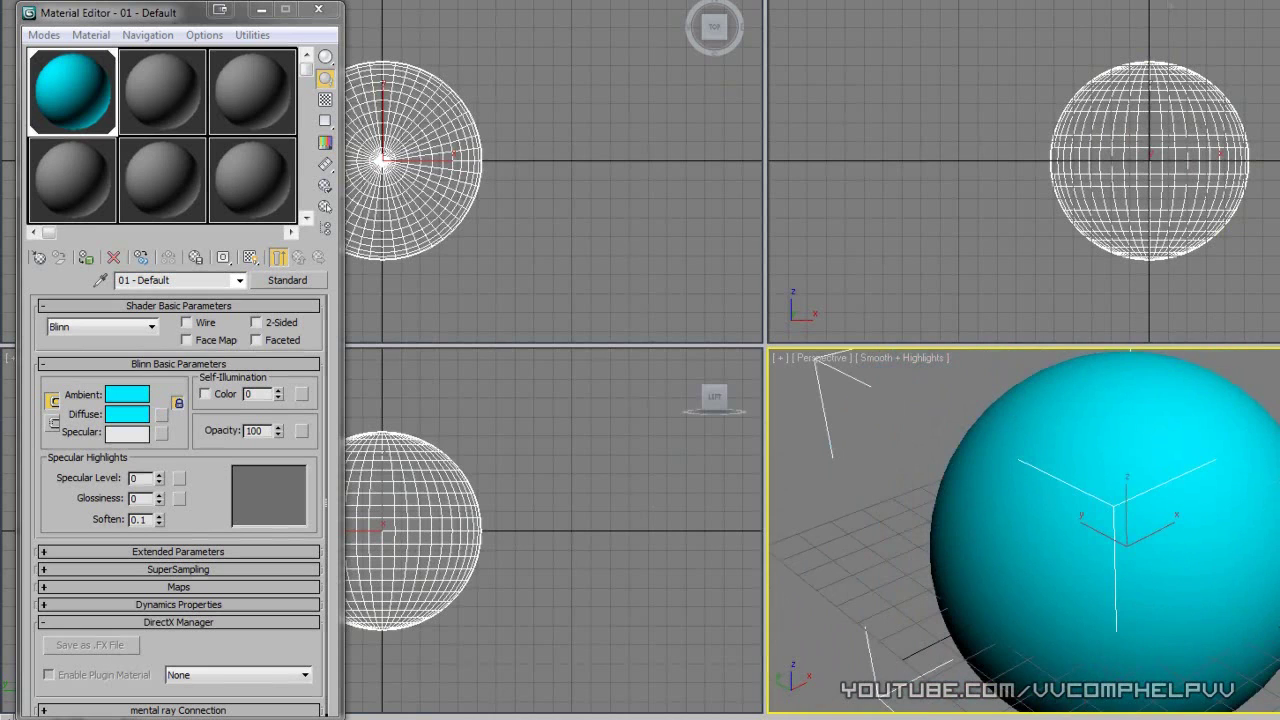
pyautogui.hotkey('shift', 'q')
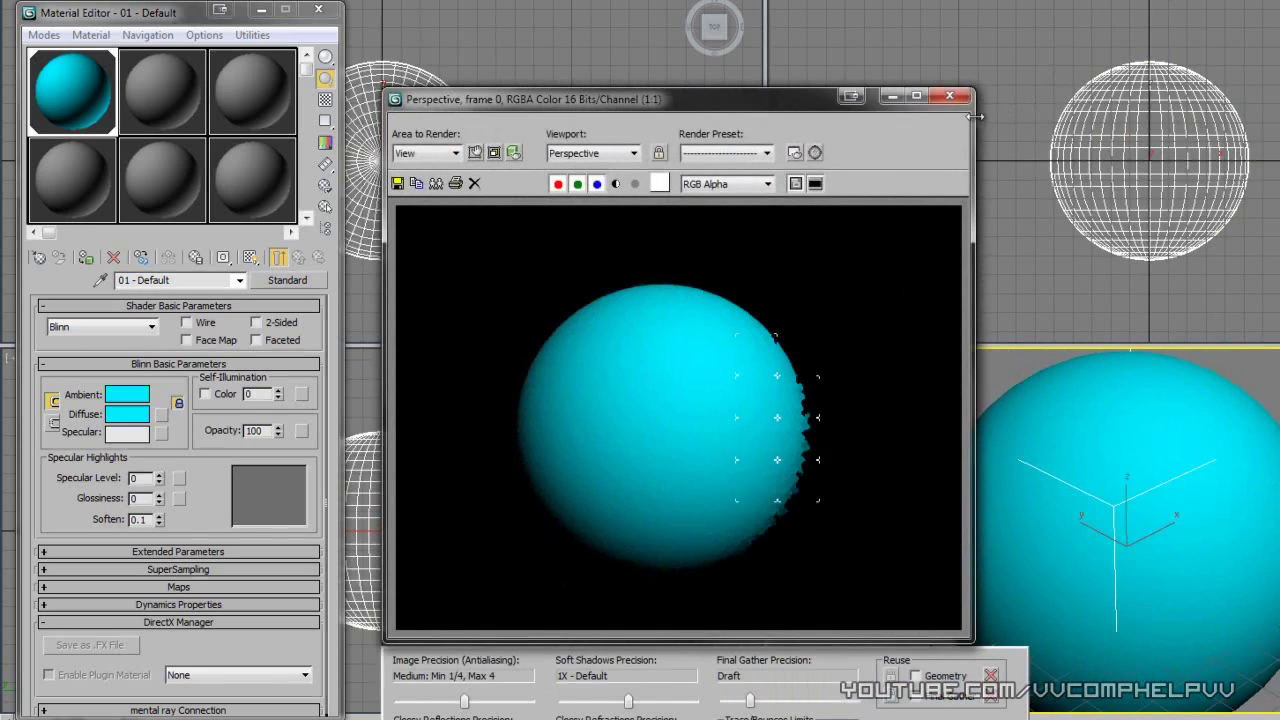
pyautogui.click(949, 95)
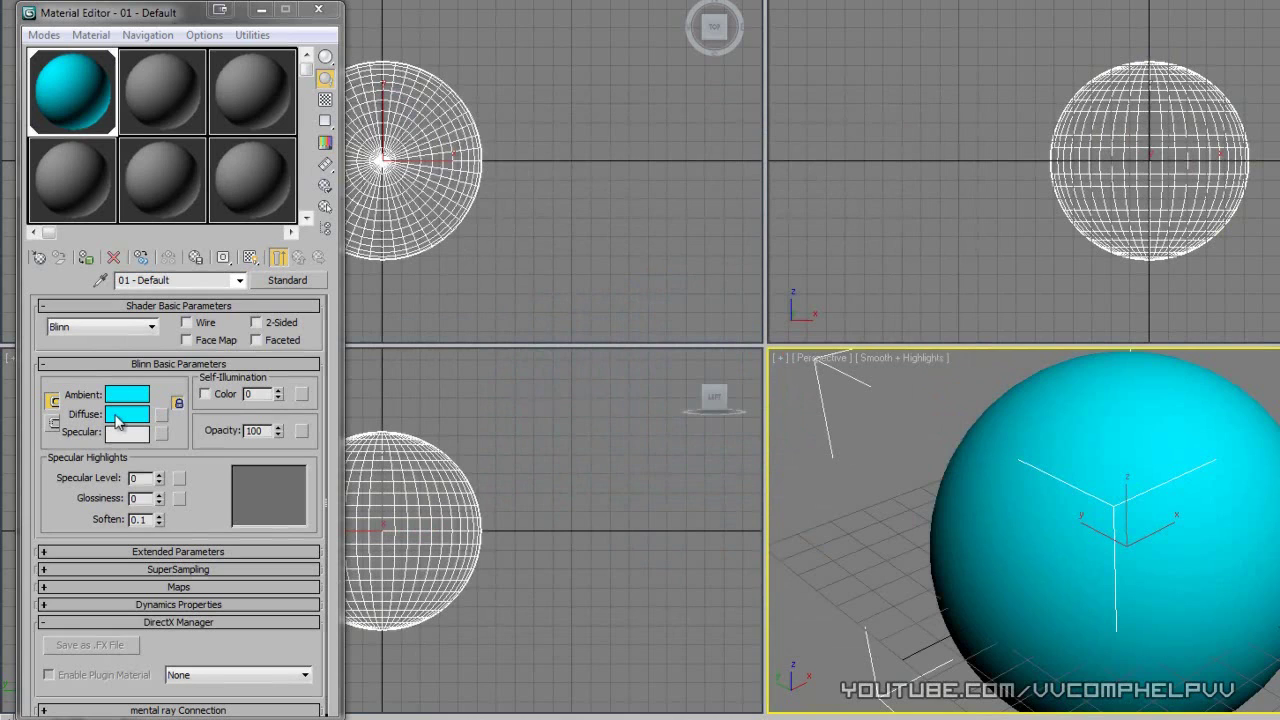
pyautogui.click(53, 401)
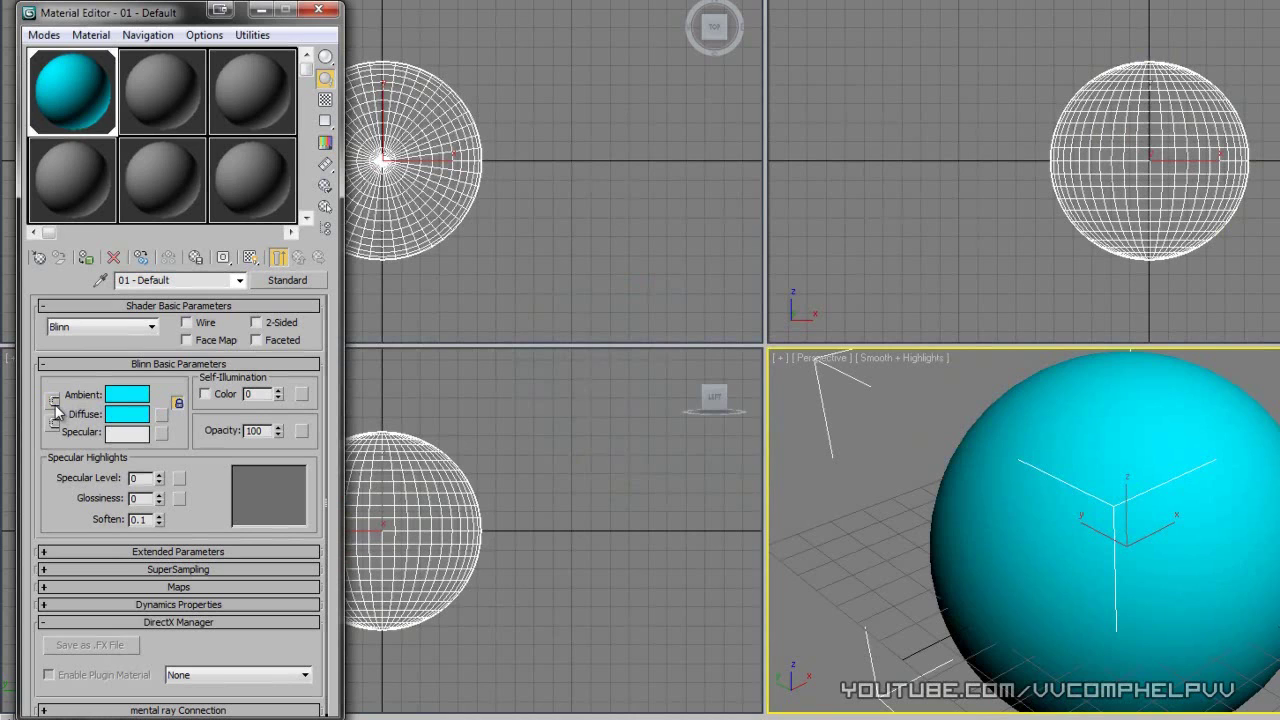
# Darken the Ambient colour to value 166 teal, then render the sphere and close the frame
pyautogui.click(122, 402)
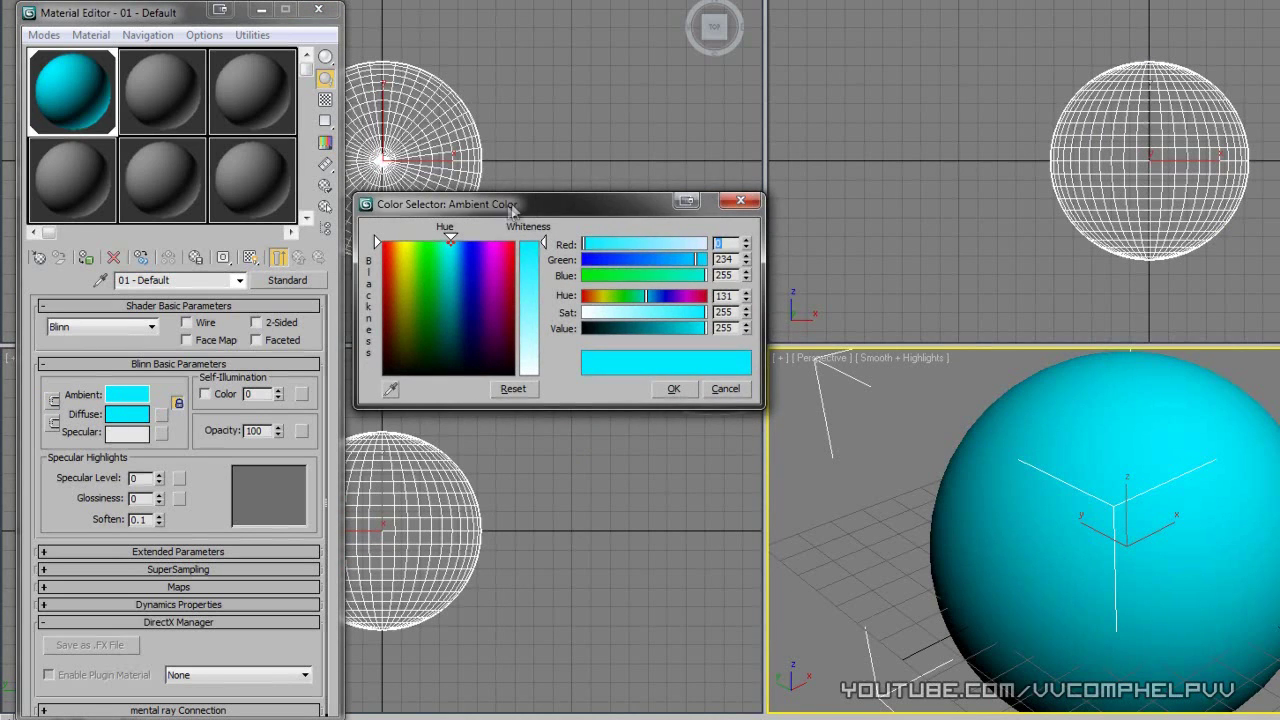
pyautogui.moveTo(511, 206); pyautogui.dragTo(536, 203)
pyautogui.moveTo(731, 336); pyautogui.dragTo(687, 328)
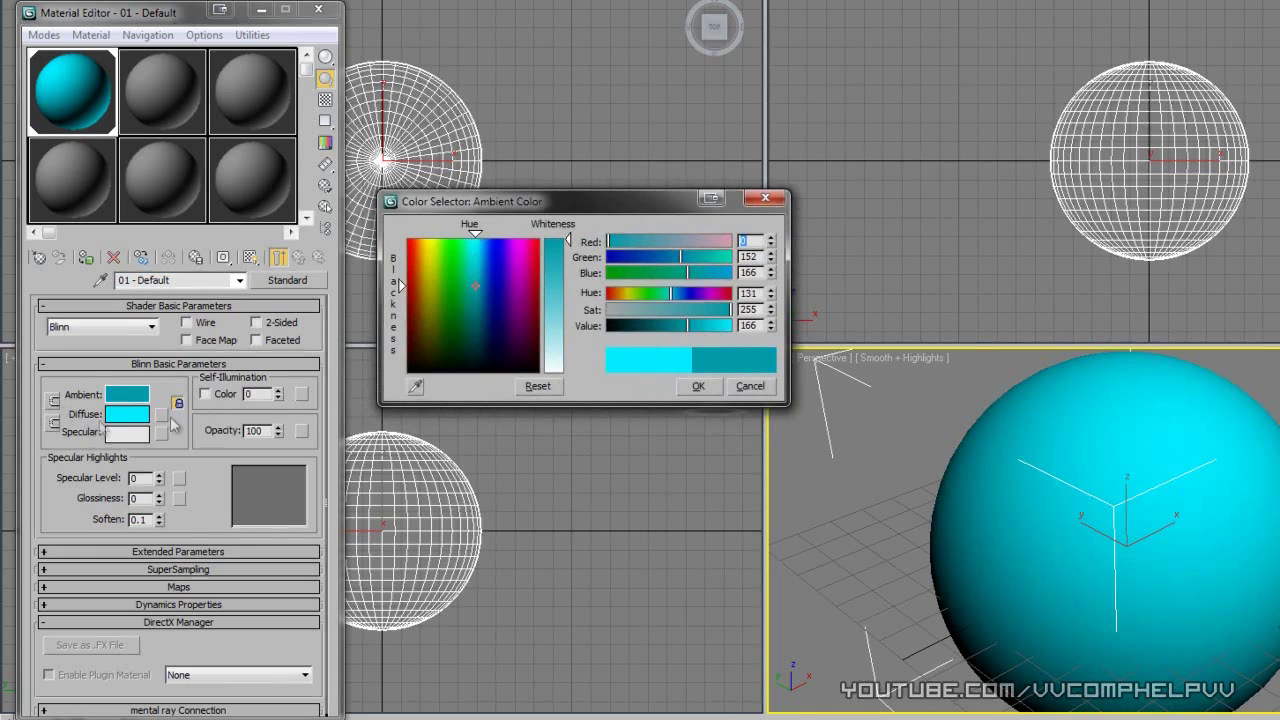
pyautogui.click(698, 386)
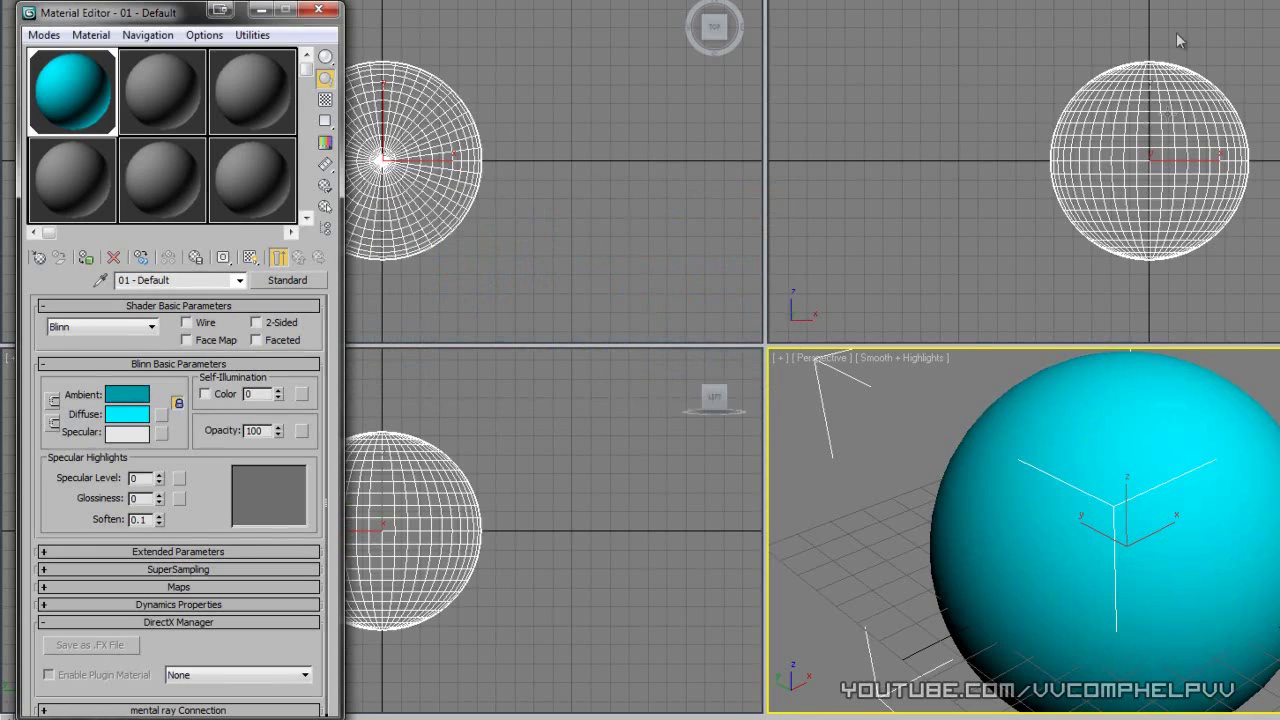
pyautogui.hotkey('shift', 'q')
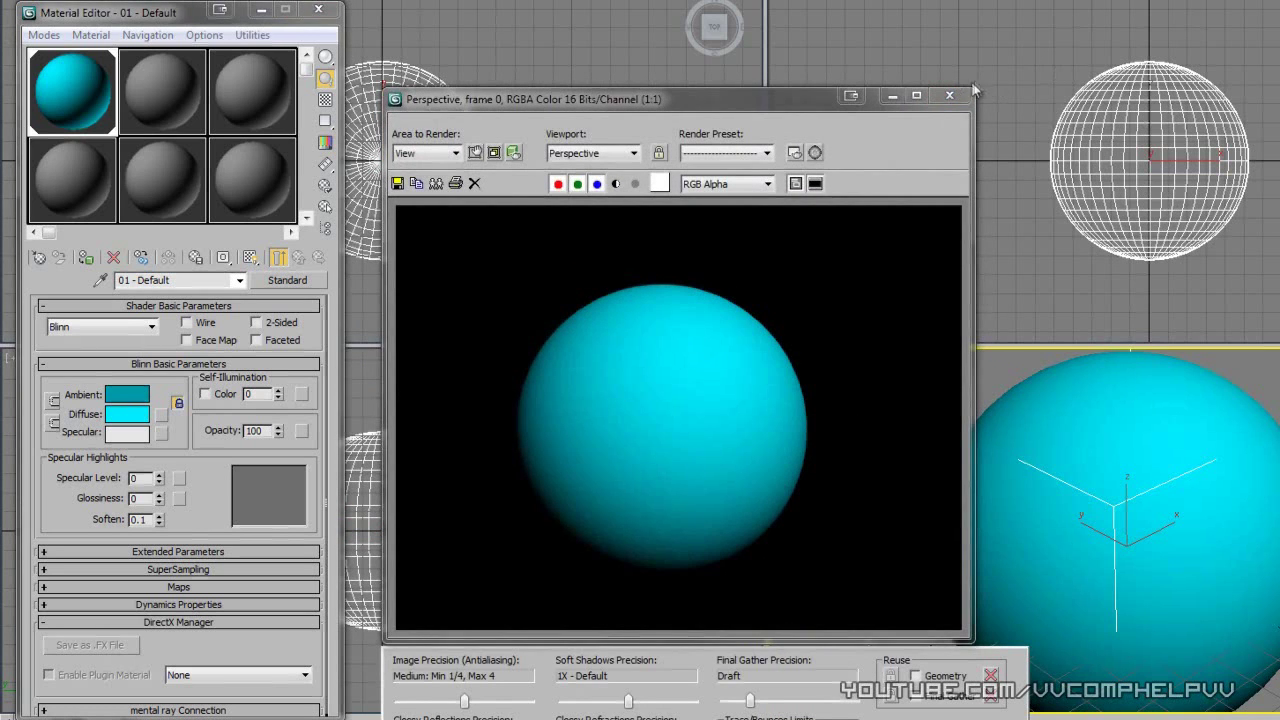
pyautogui.click(949, 95)
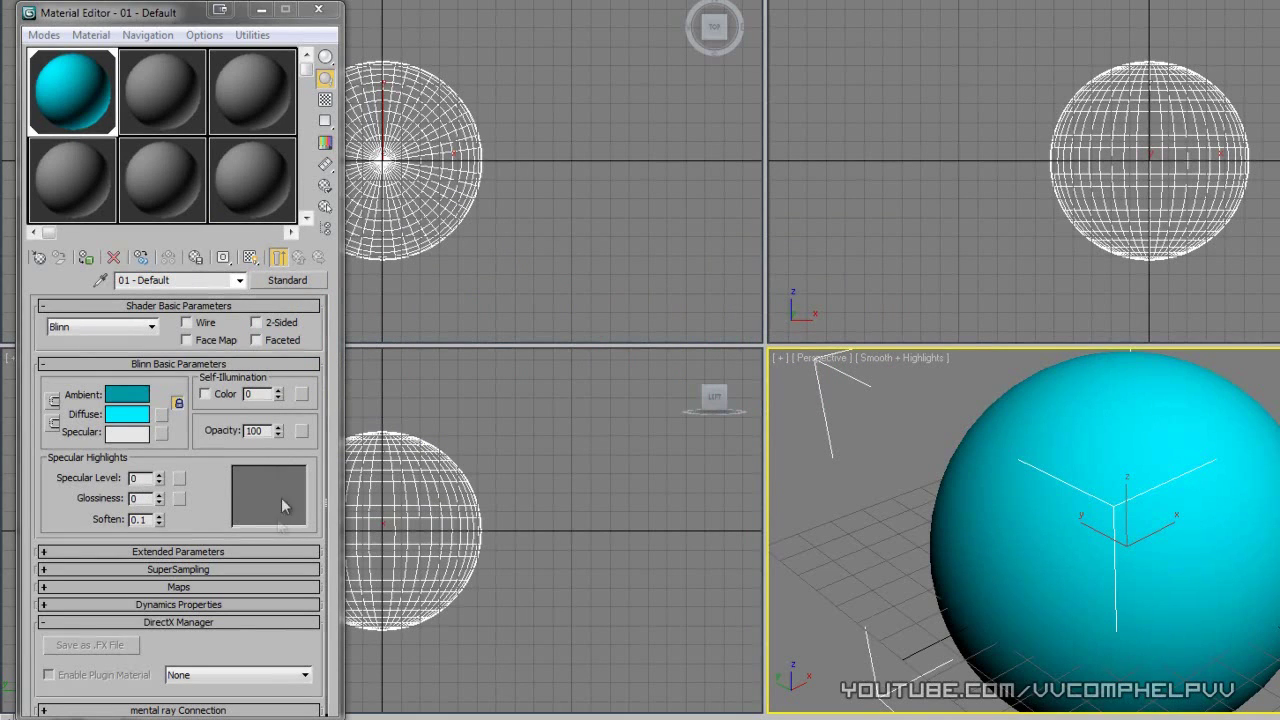
# Open a magnified preview of the cyan 01 - Default sample slot
pyautogui.doubleClick(84, 96)
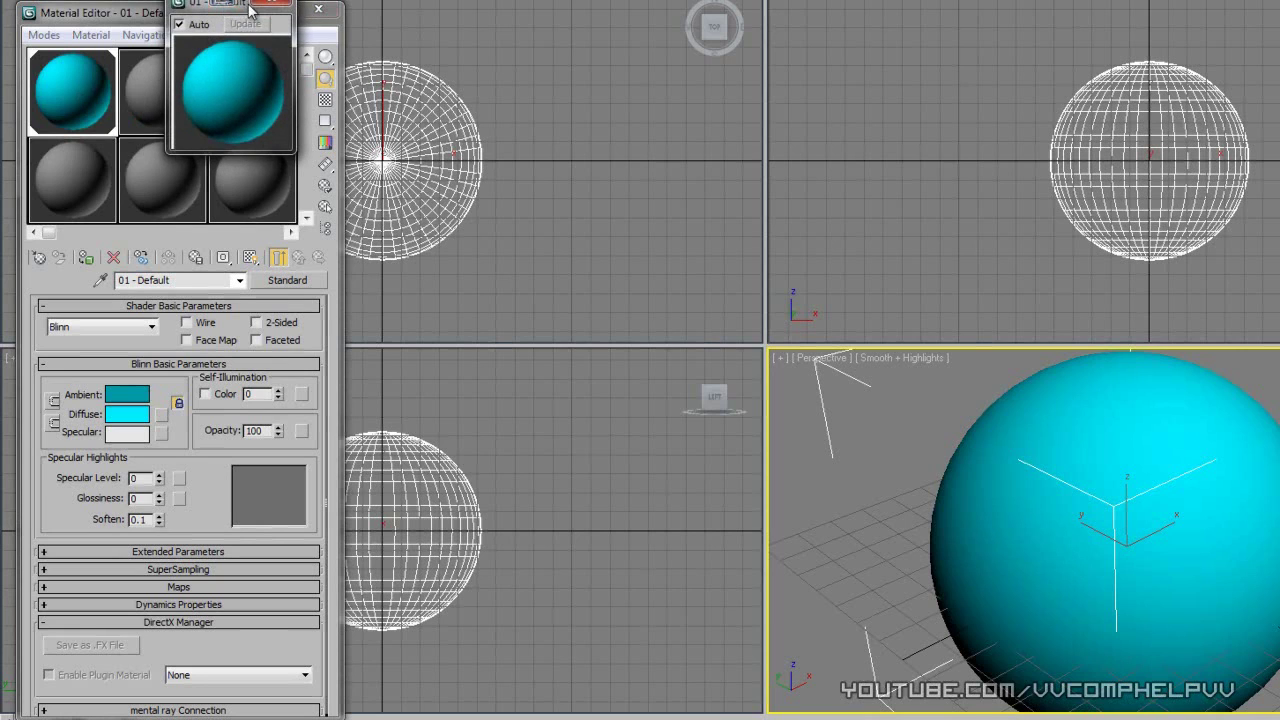
# Reposition and enlarge the magnified sample window for a bigger sphere preview
pyautogui.moveTo(248, 10); pyautogui.dragTo(423, 290)
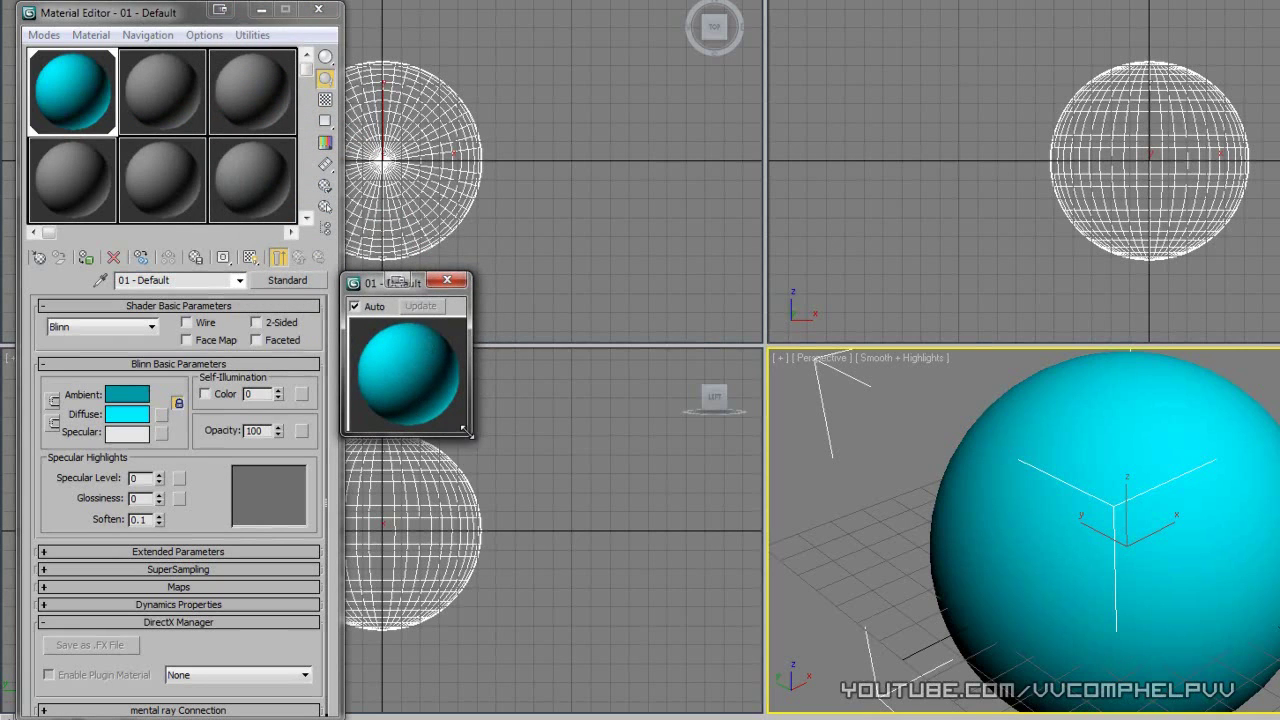
pyautogui.moveTo(463, 430); pyautogui.dragTo(783, 719)
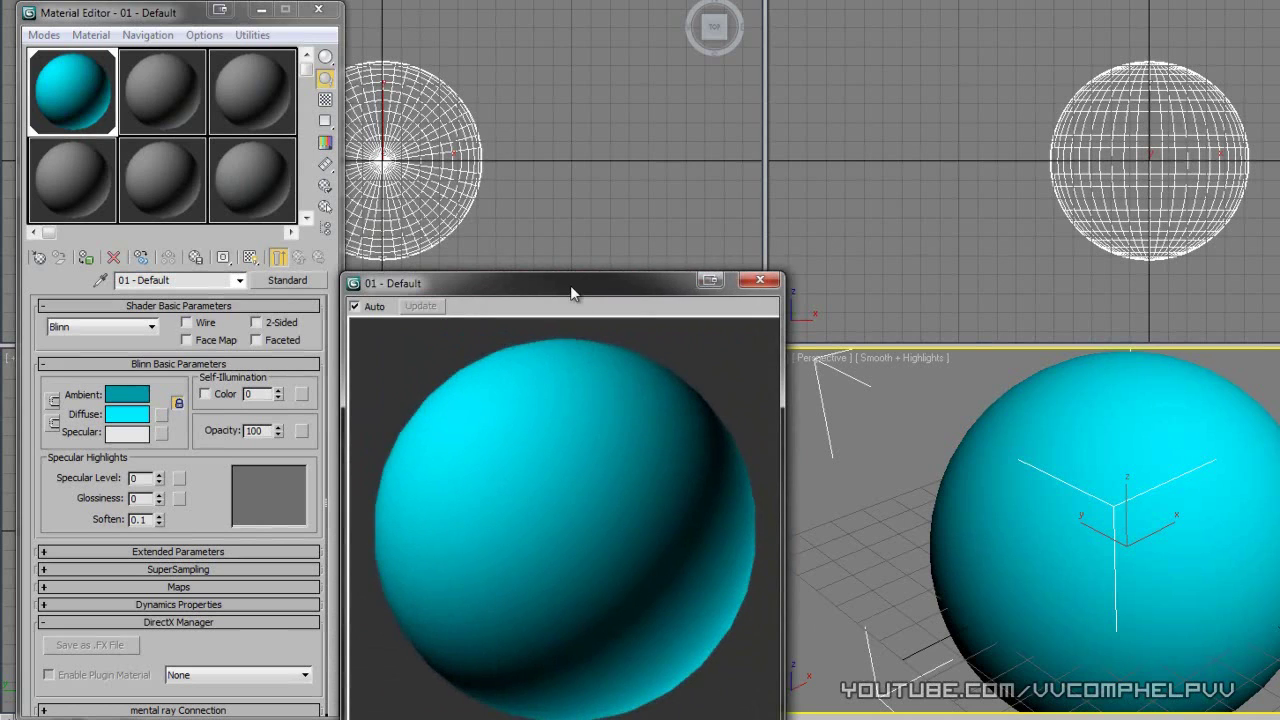
pyautogui.moveTo(571, 287); pyautogui.dragTo(578, 200)
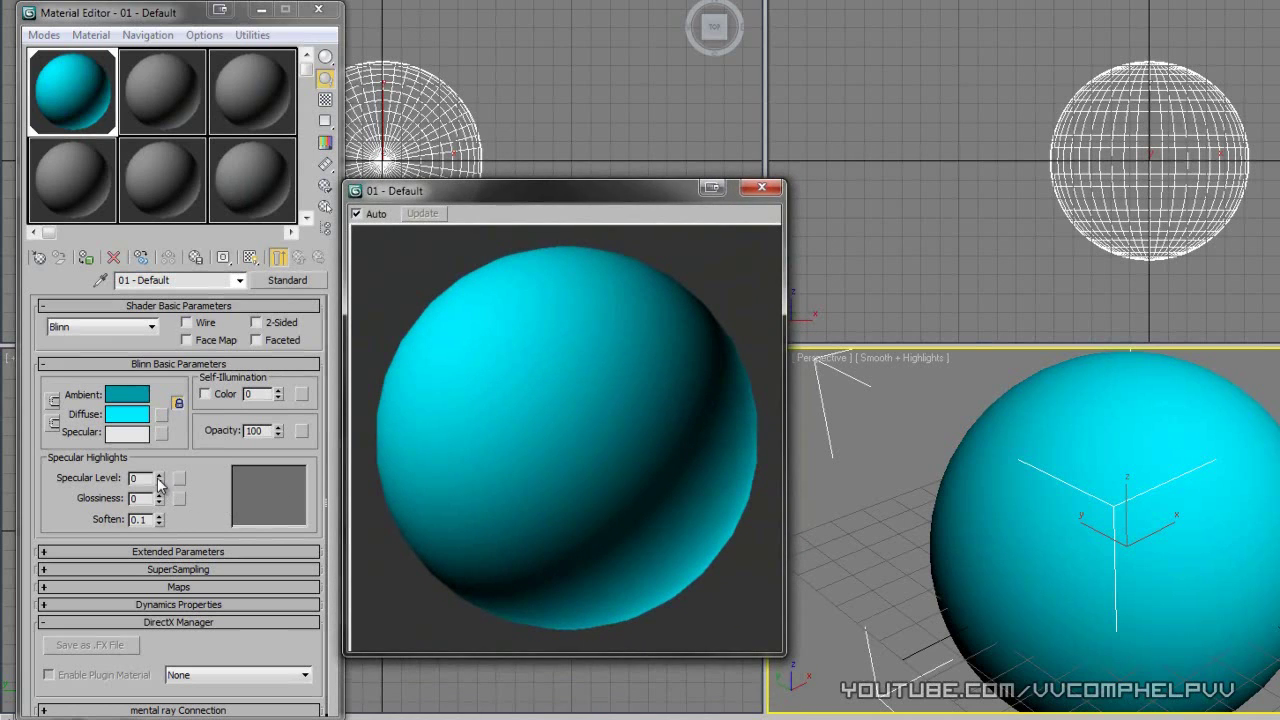
# Tune the highlight to Specular Level 76 and Glossiness 60, then render the Perspective view
pyautogui.moveTo(158, 484); pyautogui.dragTo(160, 440)
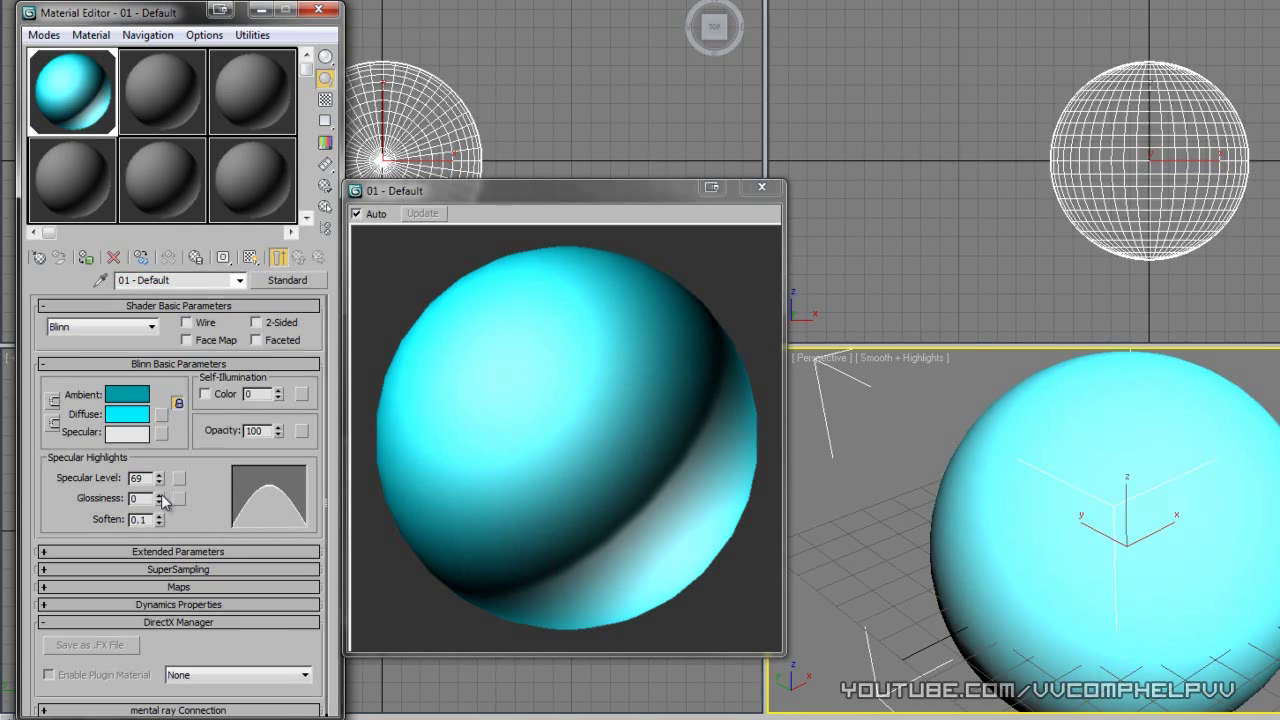
pyautogui.moveTo(160, 498); pyautogui.dragTo(160, 455)
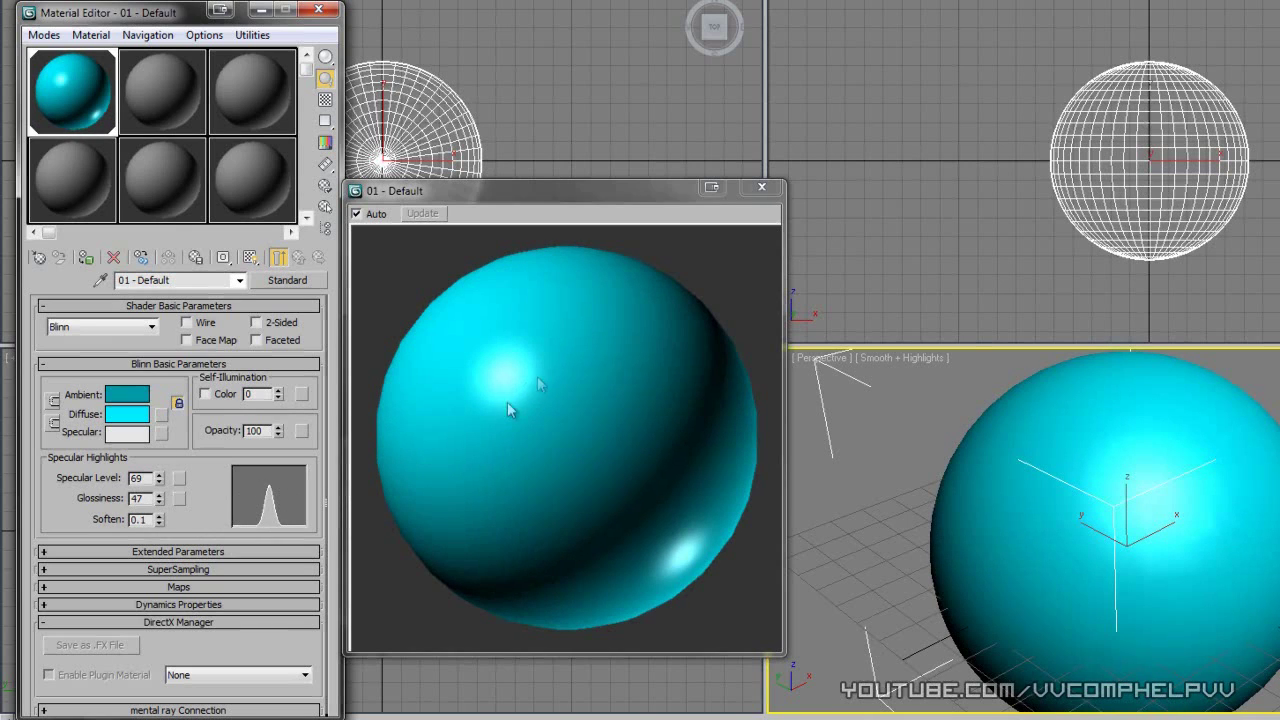
pyautogui.moveTo(160, 498); pyautogui.dragTo(160, 490)
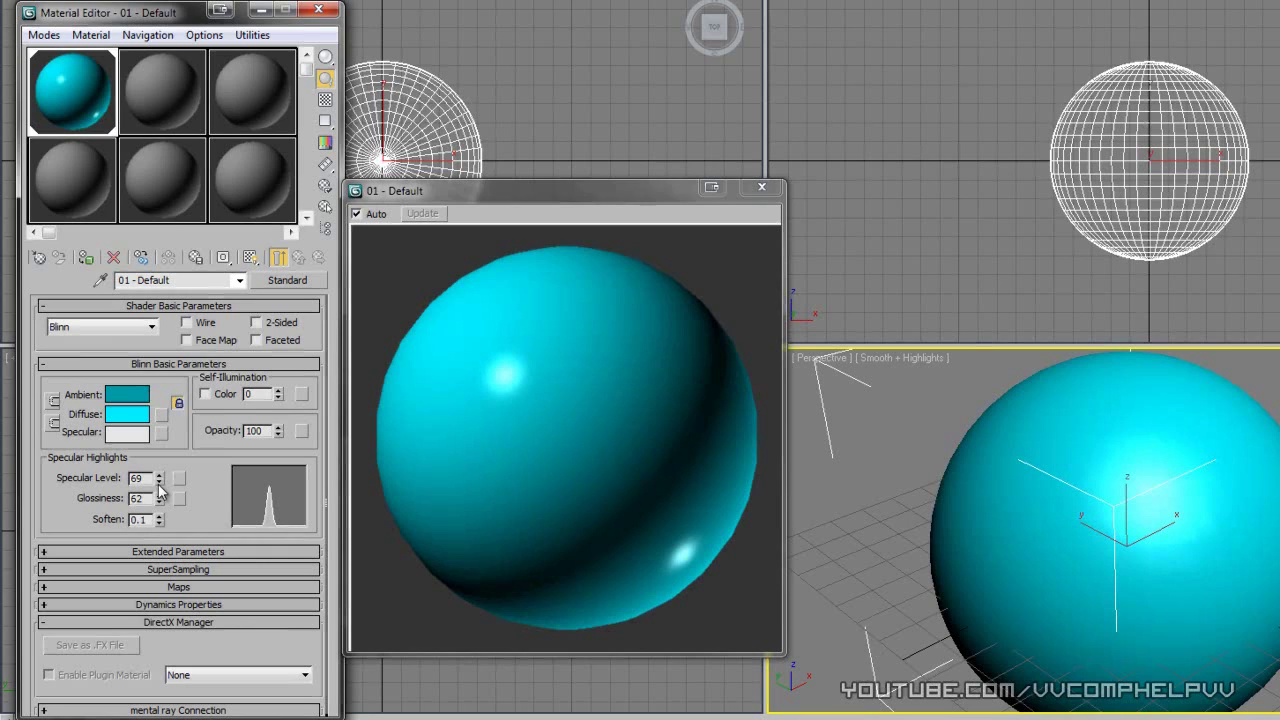
pyautogui.moveTo(160, 490)
pyautogui.mouseDown()
pyautogui.moveTo(160, 462)
pyautogui.moveTo(162, 505)
pyautogui.moveTo(159, 492)
pyautogui.mouseUp()
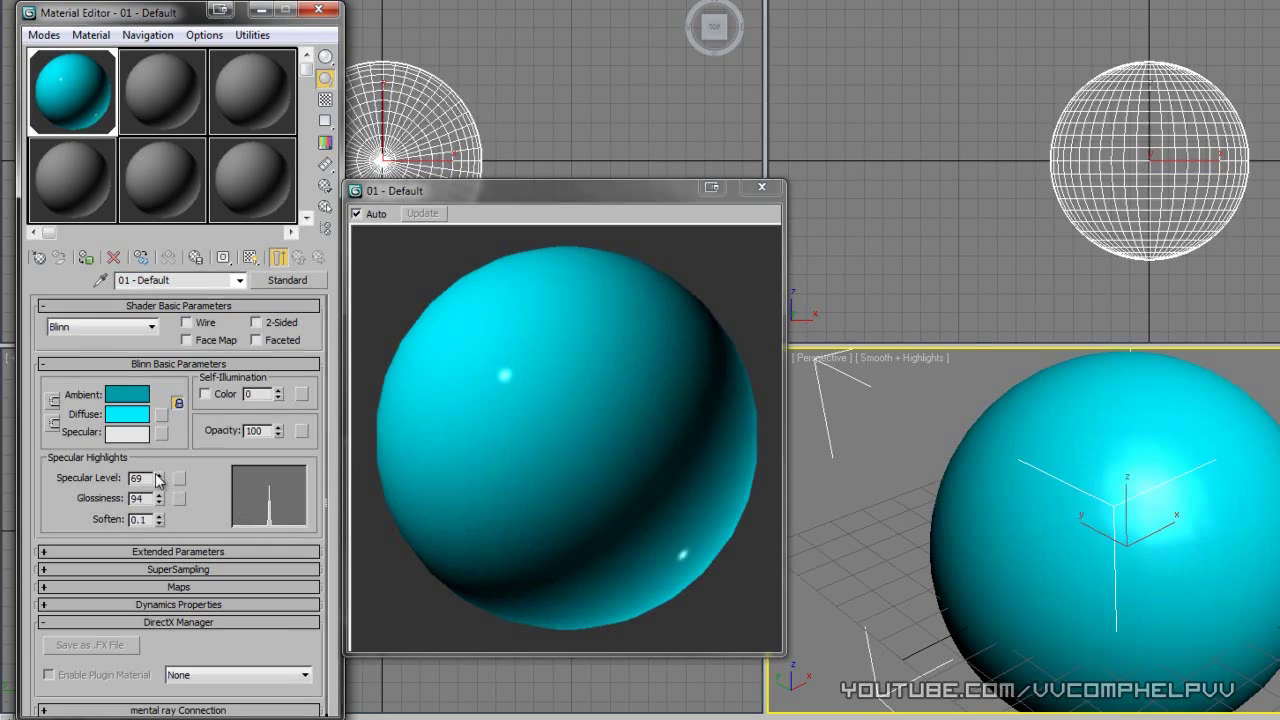
pyautogui.moveTo(158, 480); pyautogui.dragTo(170, 540)
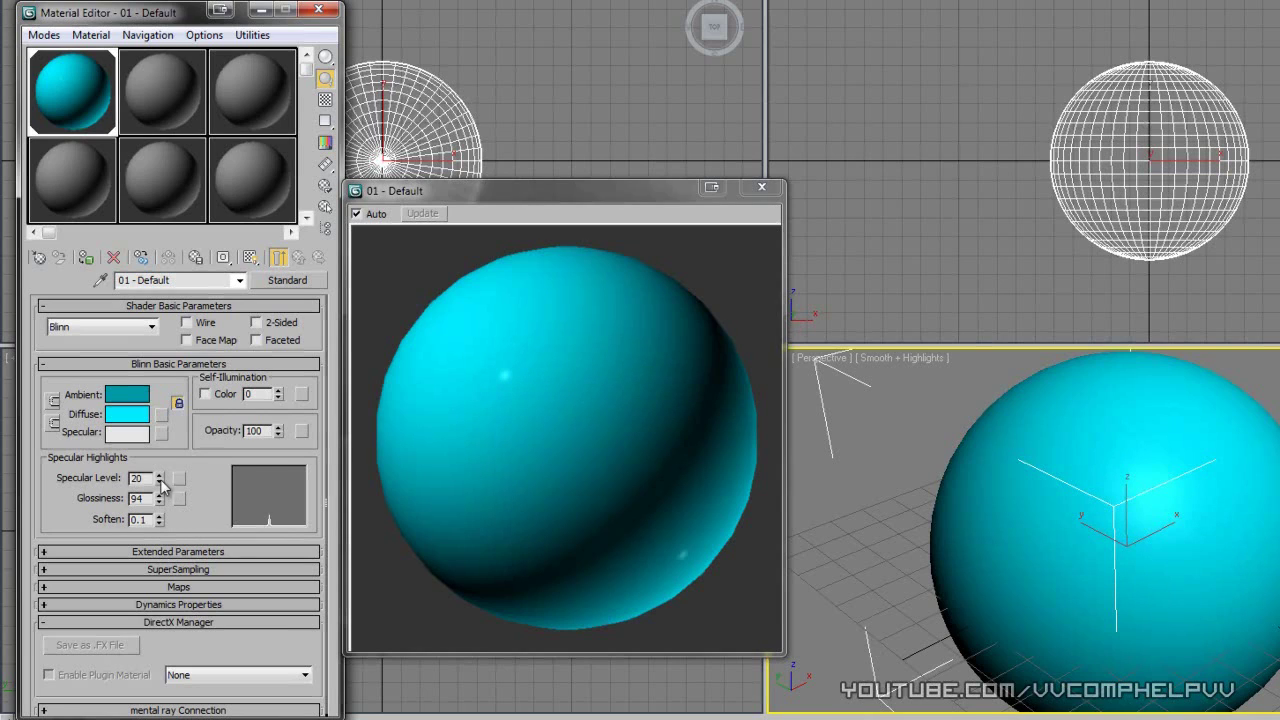
pyautogui.moveTo(158, 479); pyautogui.dragTo(166, 353)
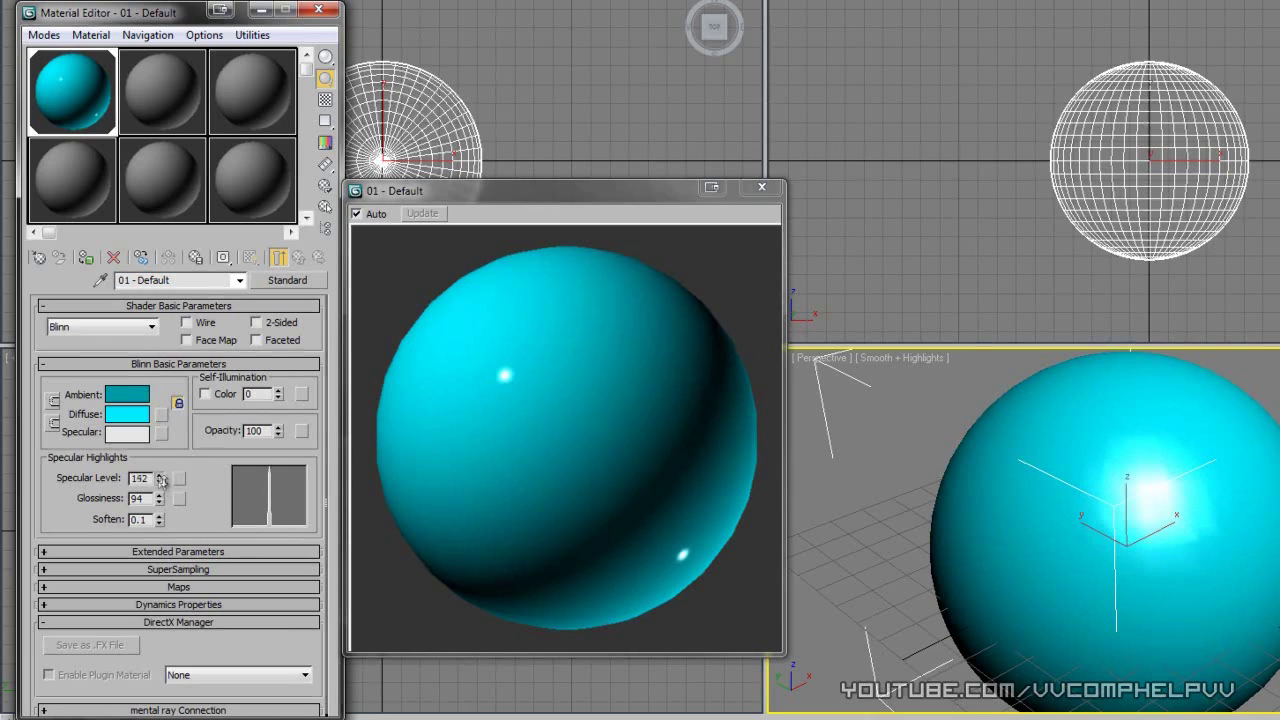
pyautogui.moveTo(158, 479)
pyautogui.mouseDown()
pyautogui.moveTo(161, 525)
pyautogui.moveTo(162, 489)
pyautogui.mouseUp()
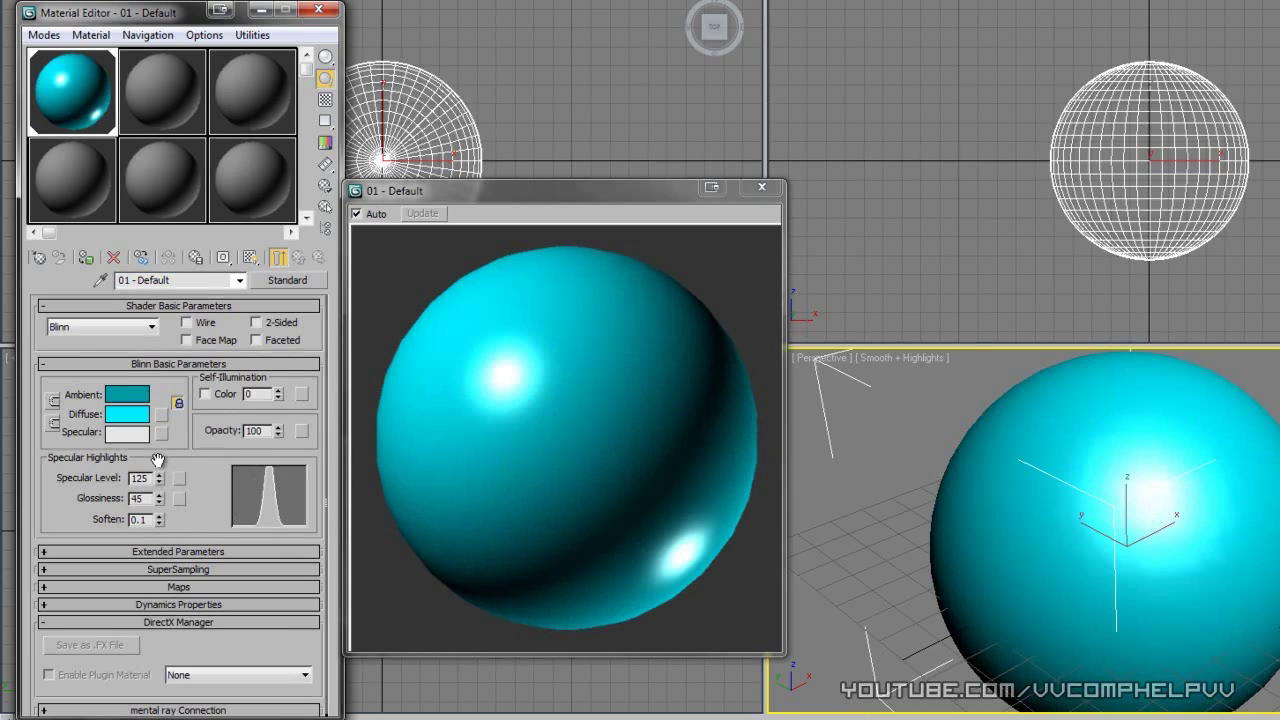
pyautogui.moveTo(158, 479); pyautogui.dragTo(178, 412)
pyautogui.moveTo(168, 462)
pyautogui.mouseDown()
pyautogui.moveTo(170, 546)
pyautogui.moveTo(158, 442)
pyautogui.mouseUp()
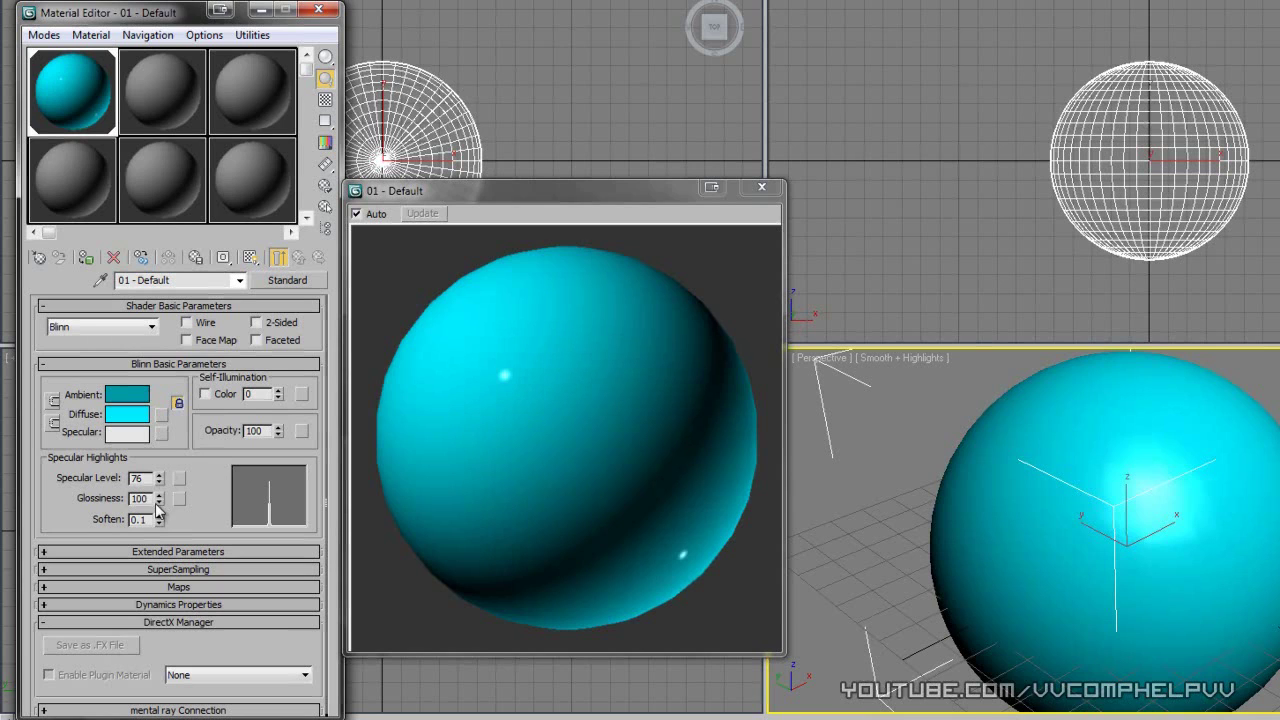
pyautogui.moveTo(157, 499); pyautogui.dragTo(169, 538)
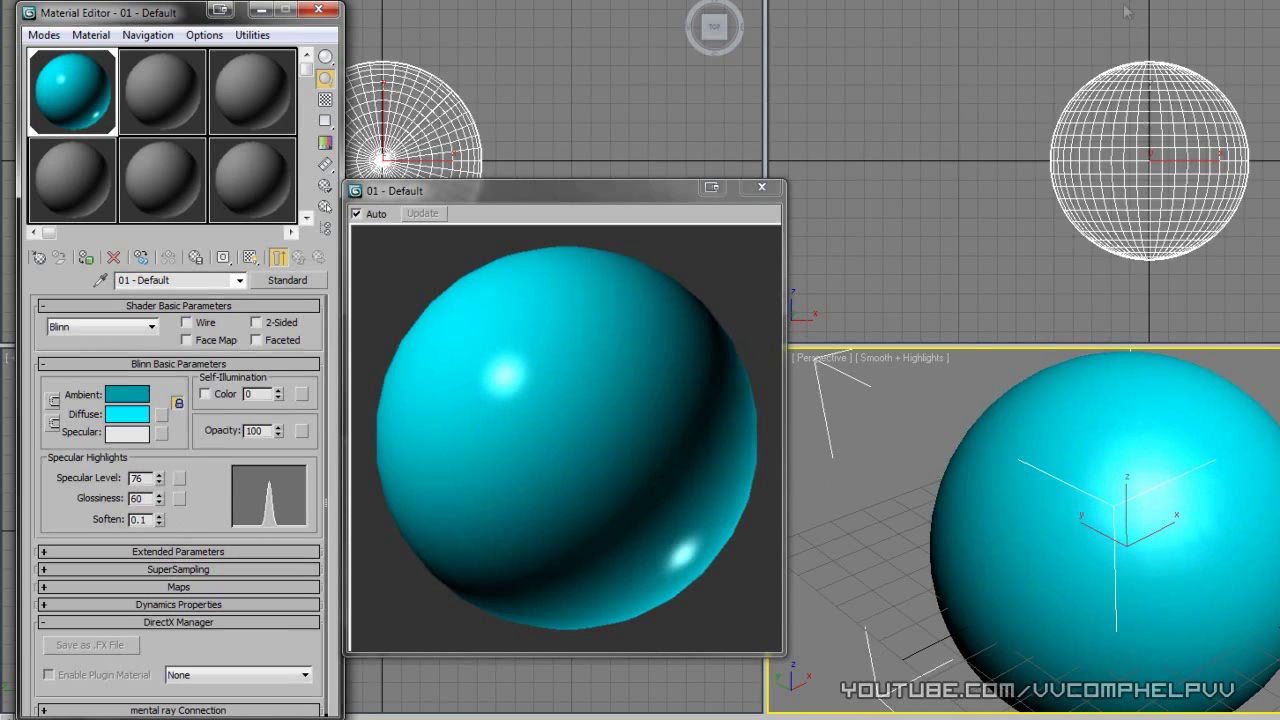
pyautogui.hotkey('shift', 'q')
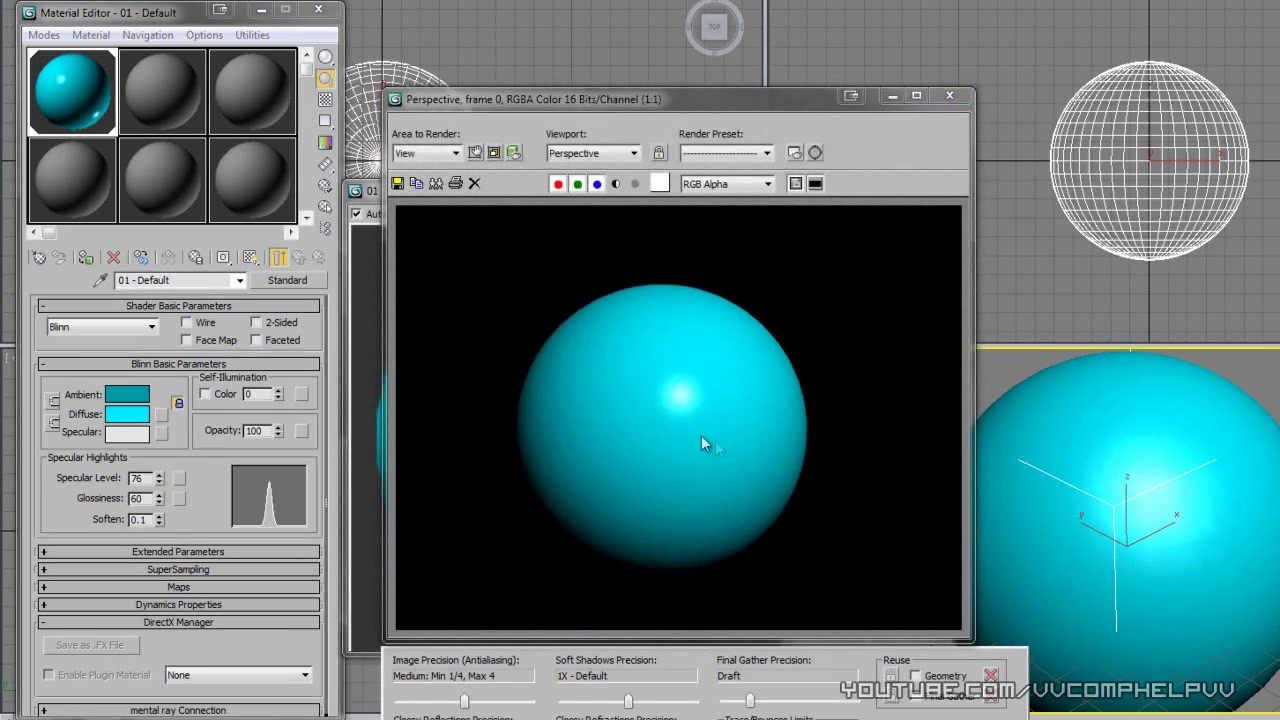
# Reset Specular Level and Glossiness to 0 and re-render the cyan sphere without a highlight
pyautogui.click(949, 95)
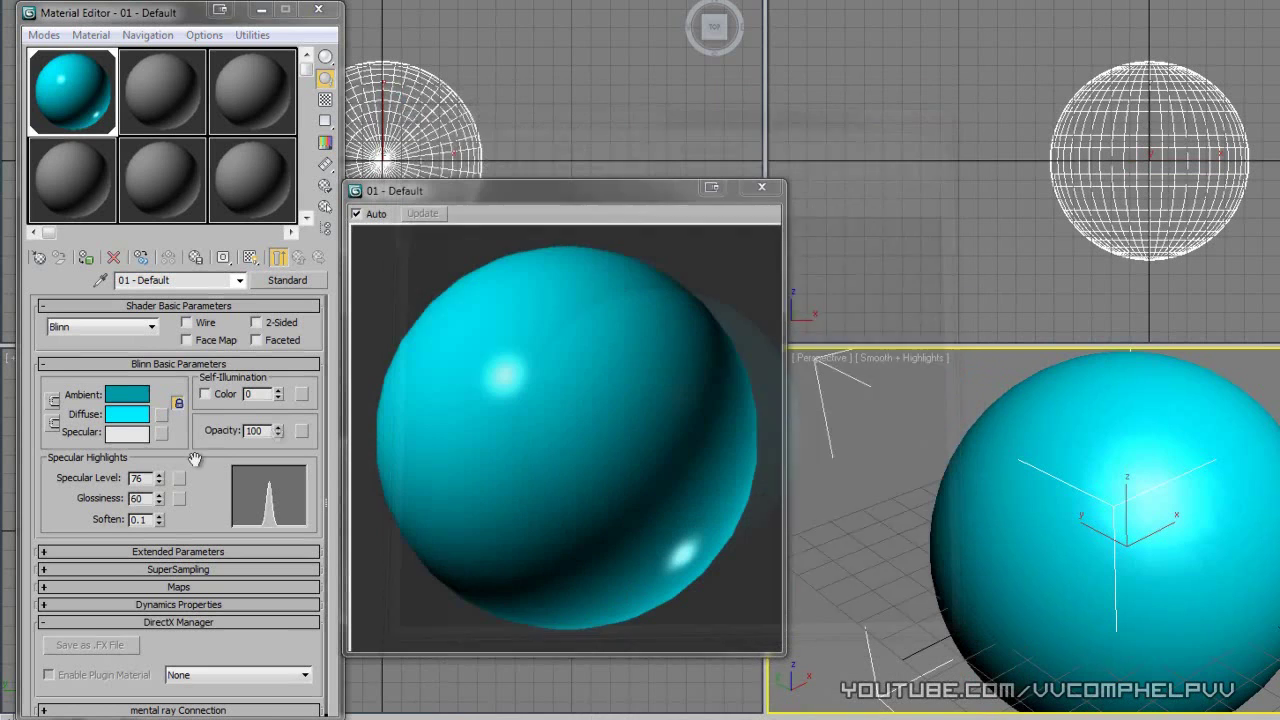
pyautogui.rightClick(158, 478)
pyautogui.rightClick(158, 498)
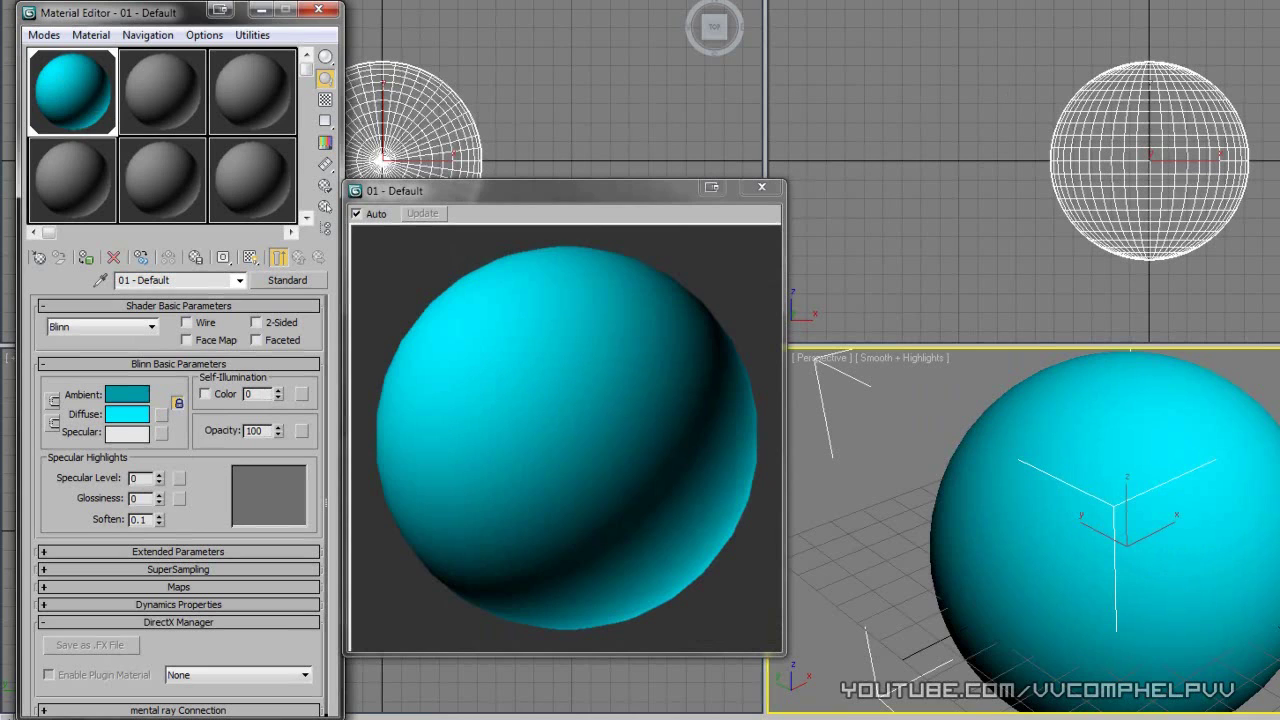
pyautogui.hotkey('shift', 'q')
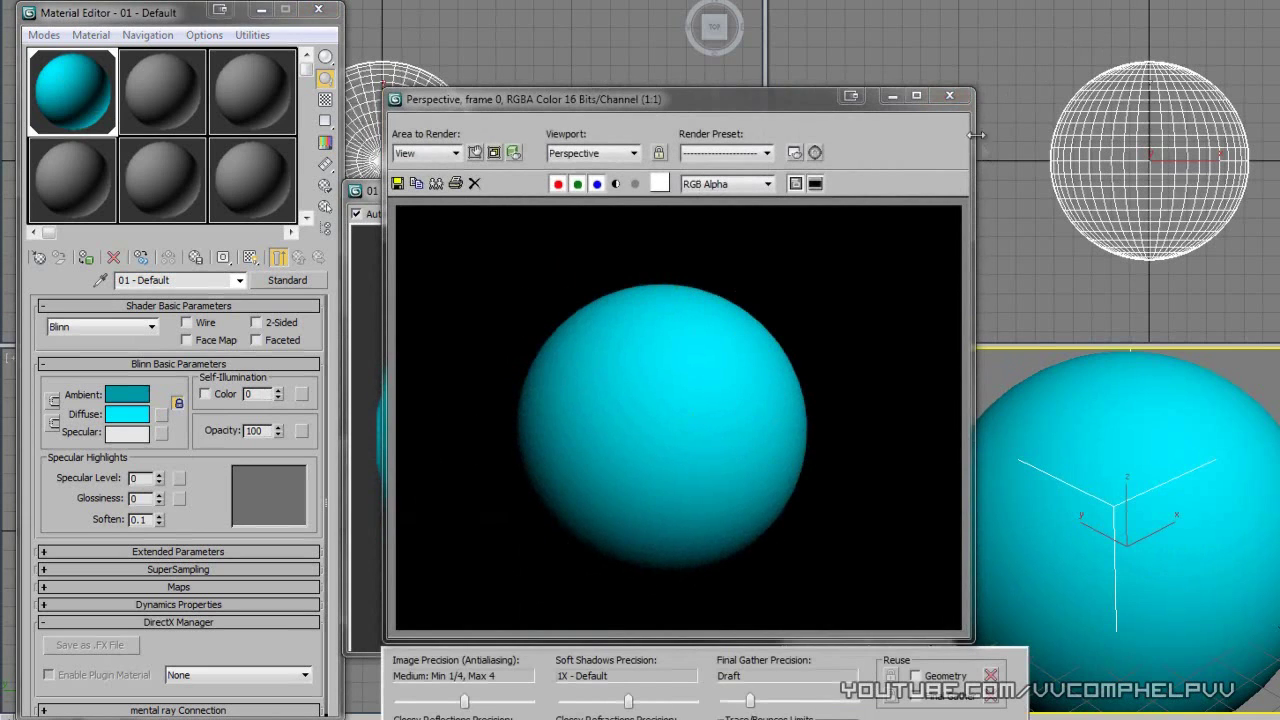
pyautogui.click(949, 95)
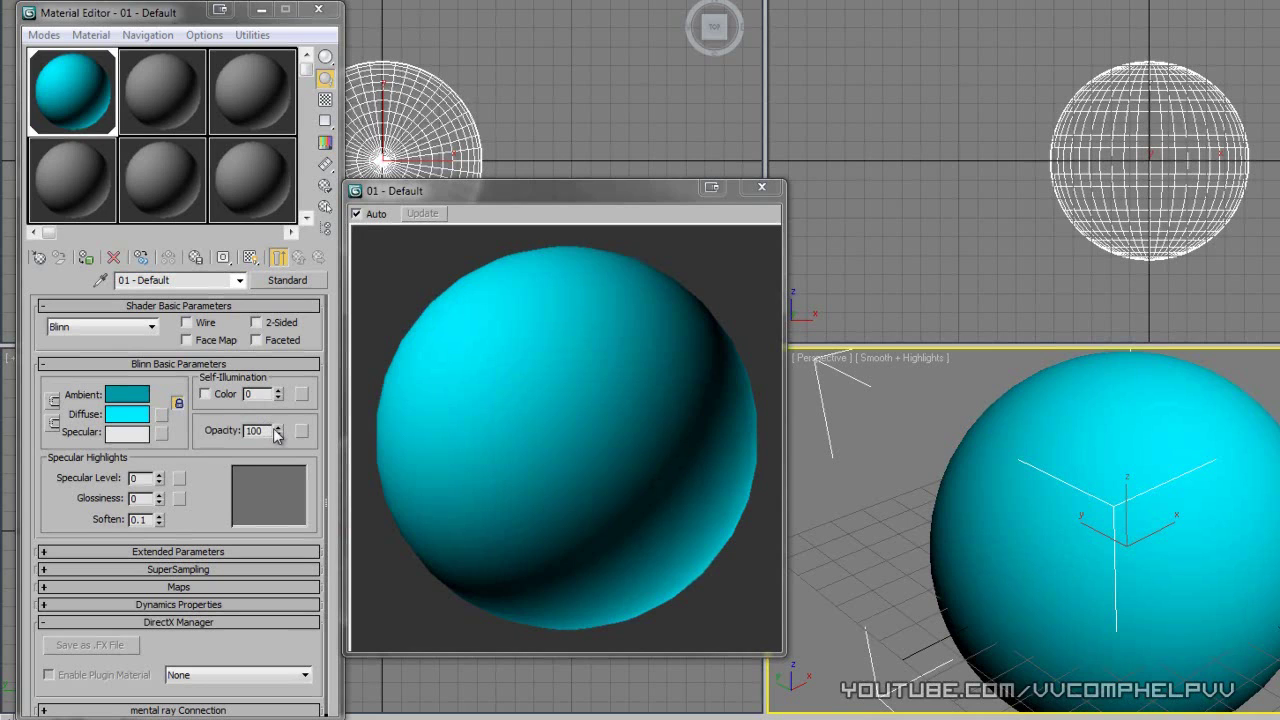
# Lower the sphere material's opacity to 33
pyautogui.moveTo(279, 432)
pyautogui.mouseDown()
pyautogui.moveTo(280, 478)
pyautogui.moveTo(282, 444)
pyautogui.mouseUp()
pyautogui.keyDown('alt'); pyautogui.moveTo(1150, 480); pyautogui.dragTo(1184, 435, button='middle'); pyautogui.keyUp('alt')
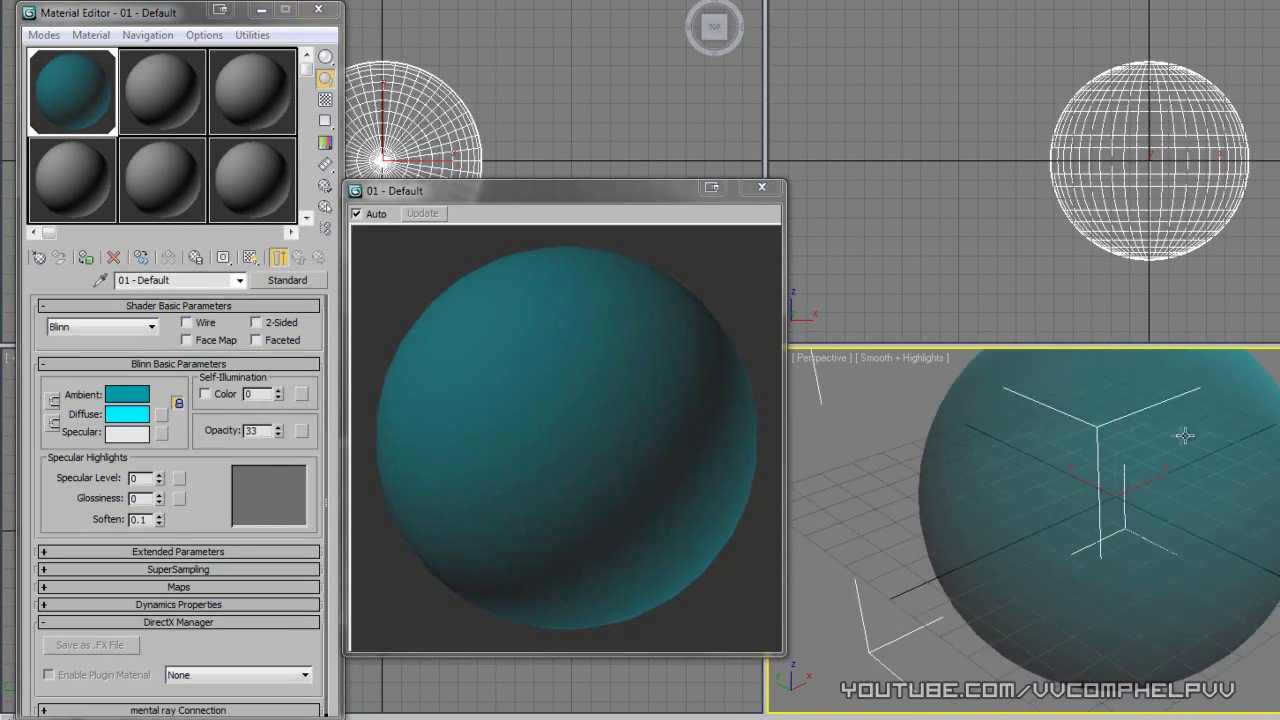
pyautogui.scroll(-5, 1184, 435)
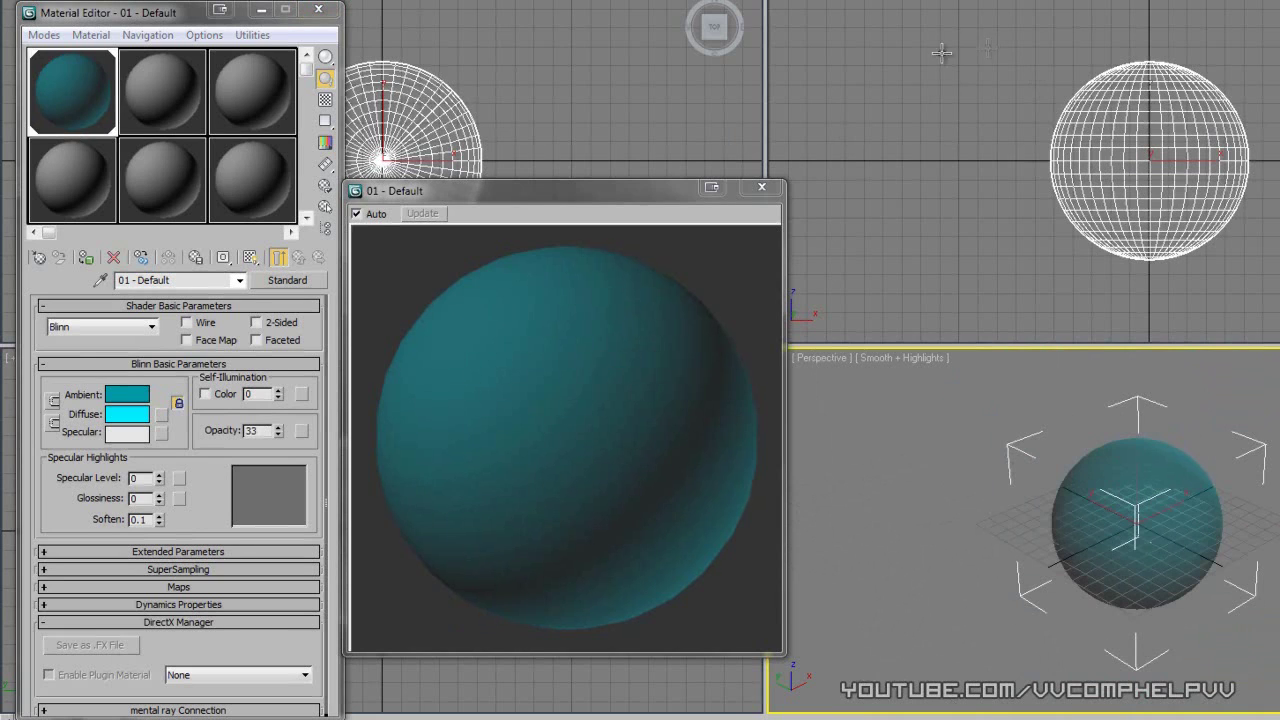
# Create a purple box and move it behind the sphere in the Left view
pyautogui.moveTo(933, 58); pyautogui.dragTo(1275, 208)
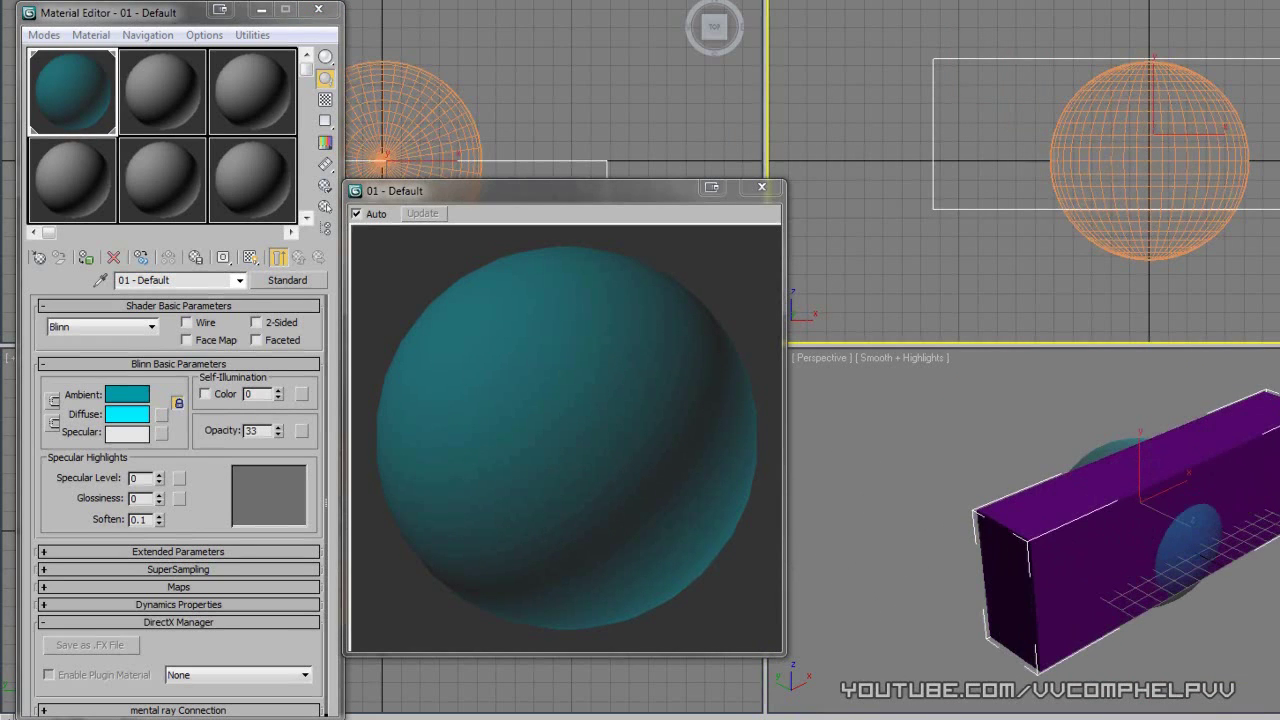
pyautogui.click(761, 187)
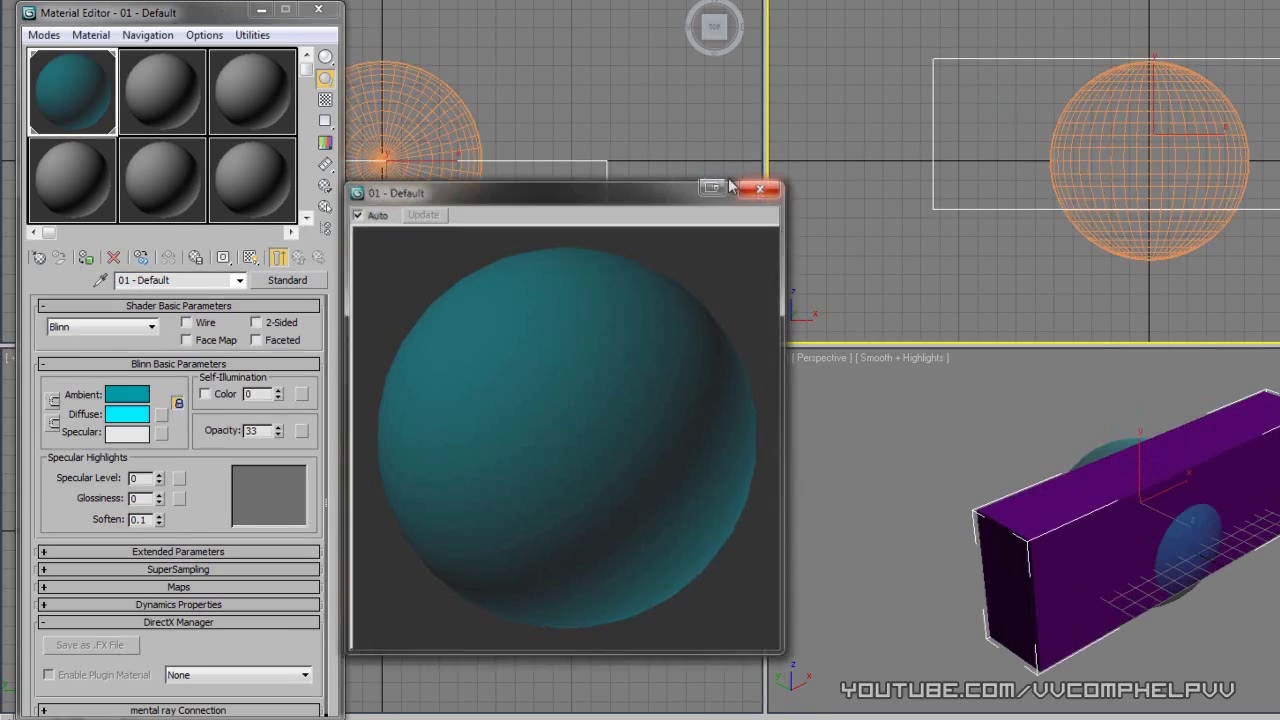
pyautogui.press('m')
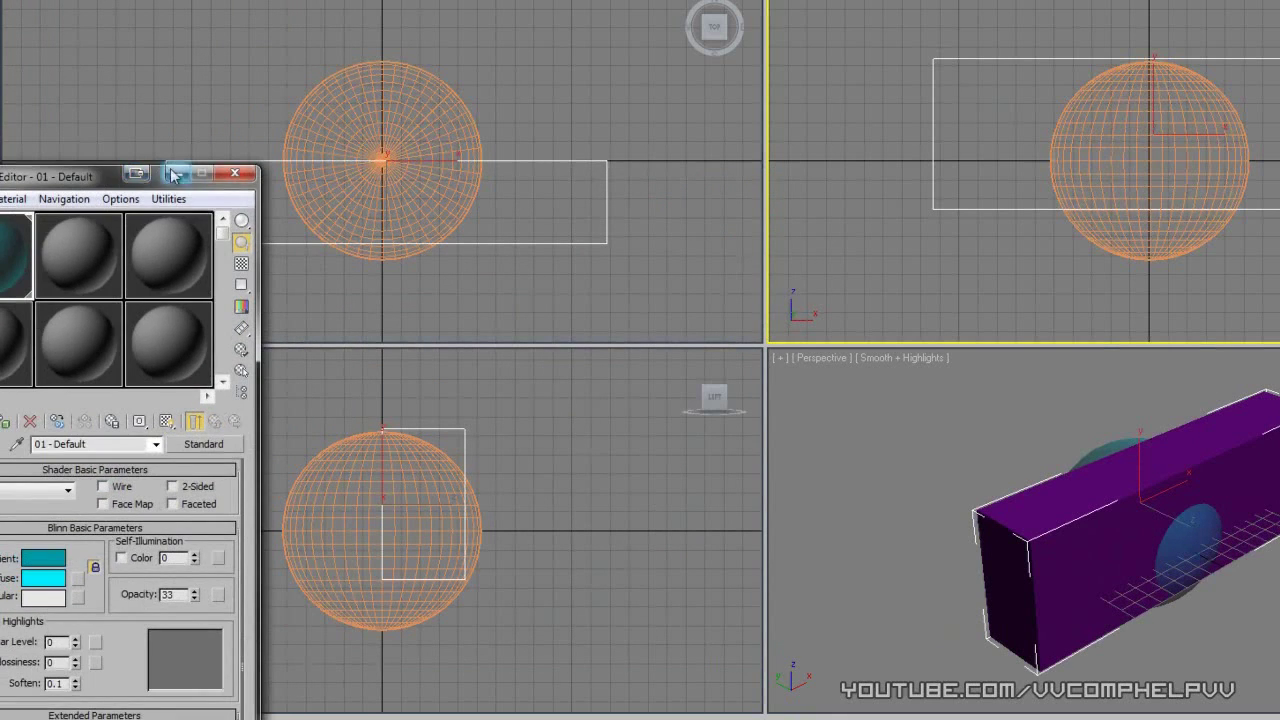
pyautogui.rightClick(505, 521)
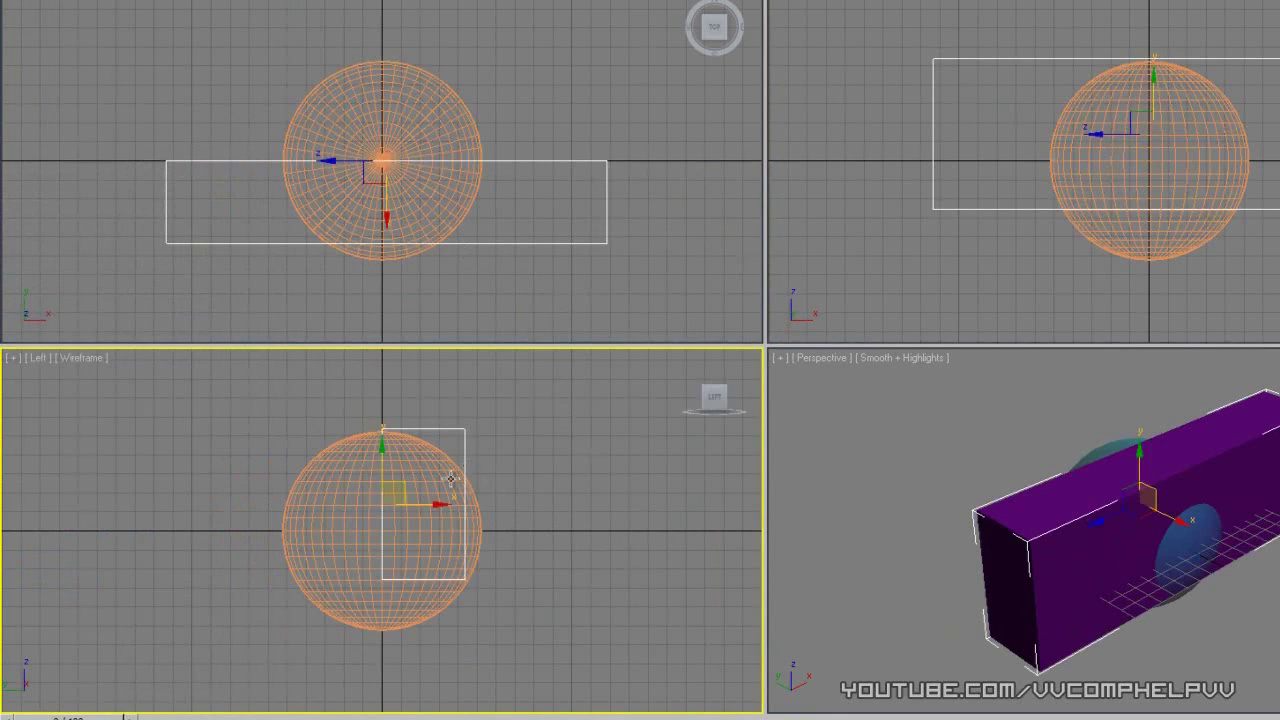
pyautogui.moveTo(405, 485); pyautogui.dragTo(234, 540)
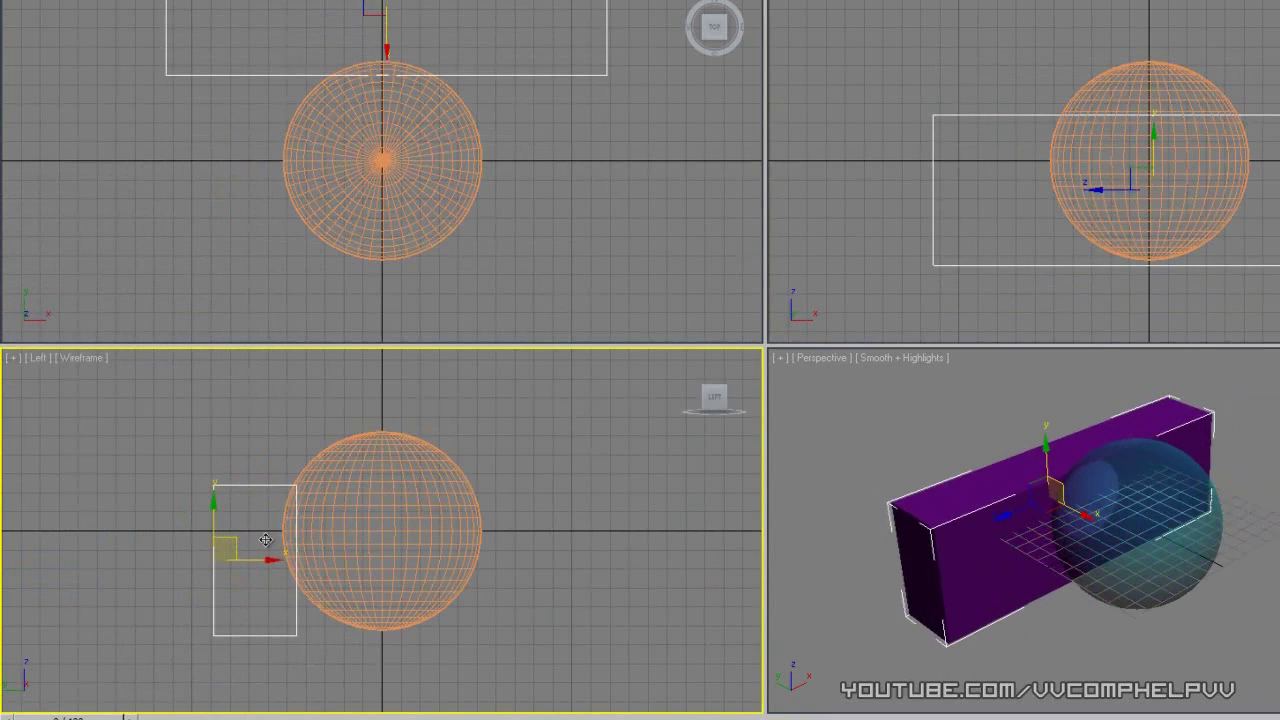
# Orbit the Perspective view and render the box showing through the translucent sphere
pyautogui.rightClick(1192, 544)
pyautogui.keyDown('alt'); pyautogui.moveTo(1260, 554); pyautogui.dragTo(1270, 500, button='middle'); pyautogui.keyUp('alt')
pyautogui.hotkey('shift', 'q')
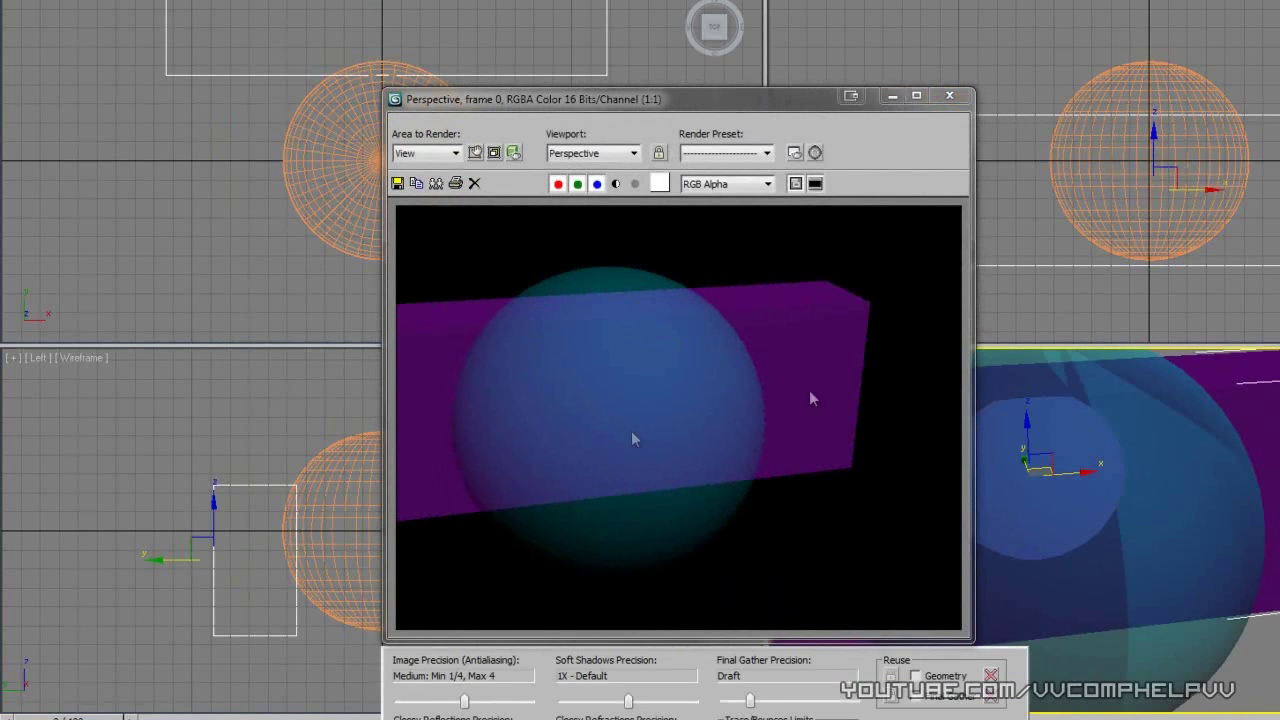
pyautogui.click(949, 96)
pyautogui.press('m')
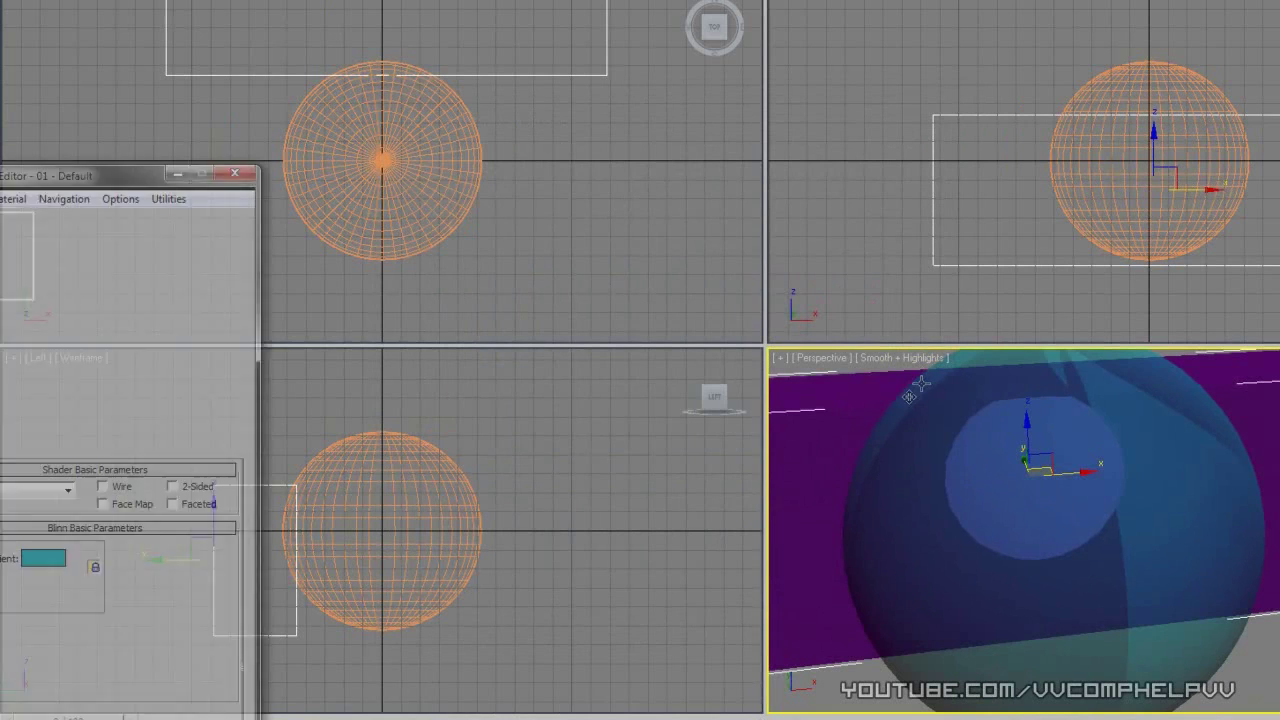
pyautogui.moveTo(170, 178); pyautogui.dragTo(420, 3)
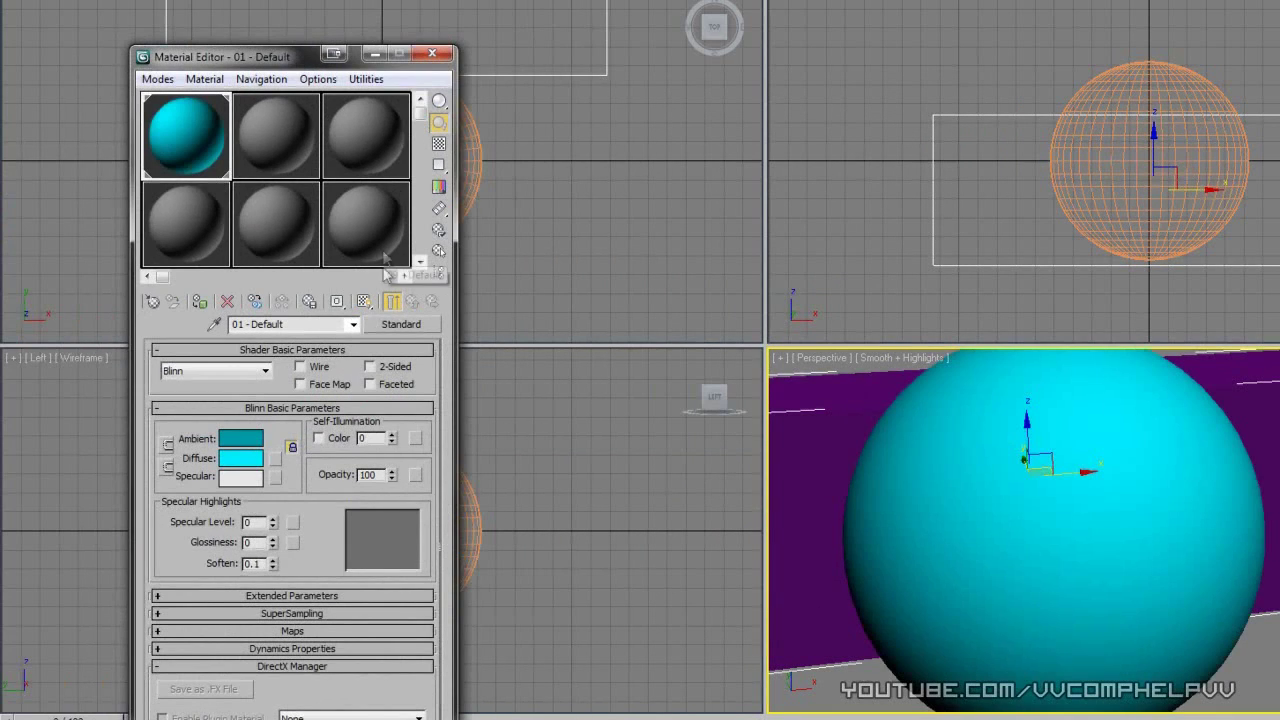
# Test the Opacity spinner, leaving the sphere's material at full 100 opacity
pyautogui.moveTo(395, 473); pyautogui.dragTo(382, 152)
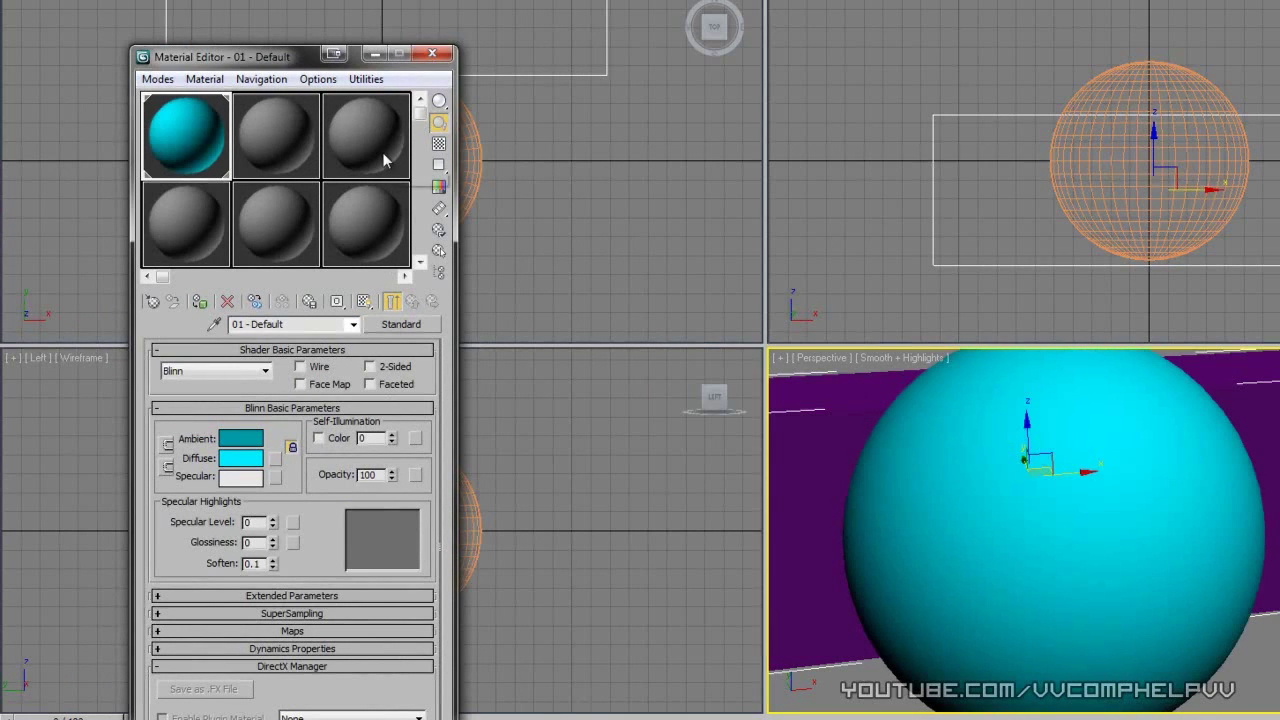